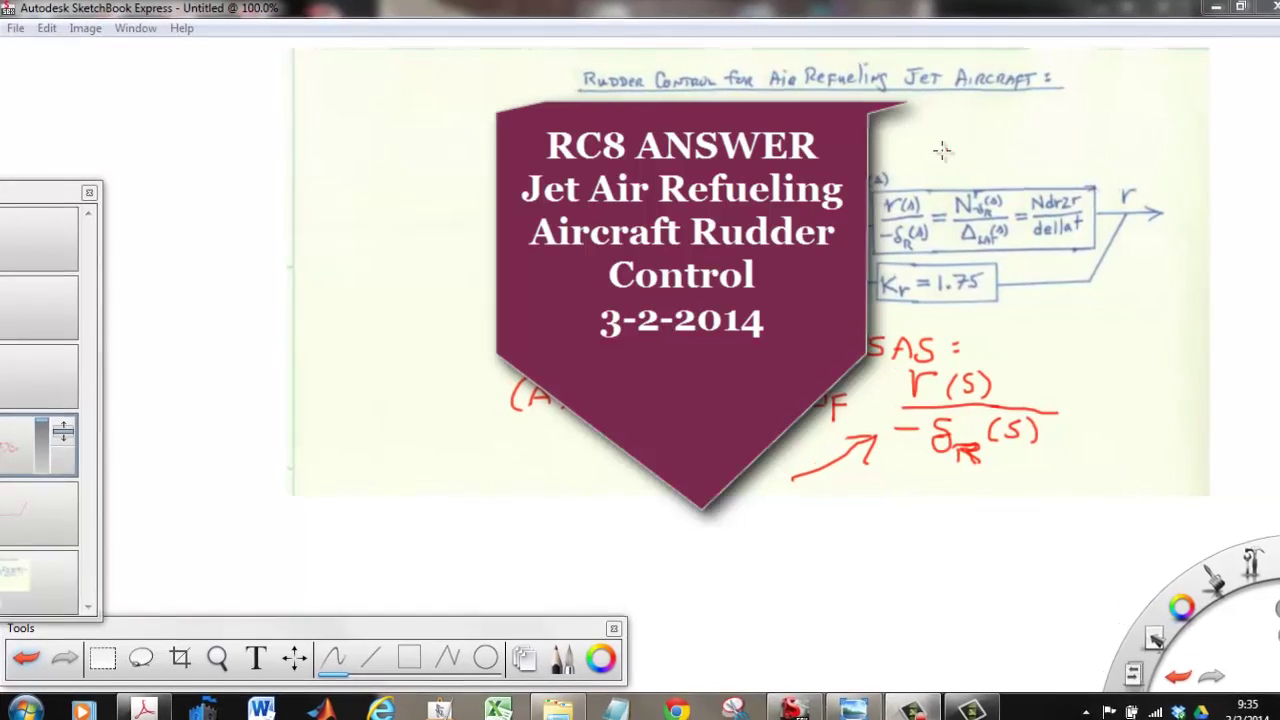
# Hand-write the red label AIRCRAFT over the aircraft block of the diagram
pyautogui.moveTo(945, 150); pyautogui.dragTo(1000, 180)
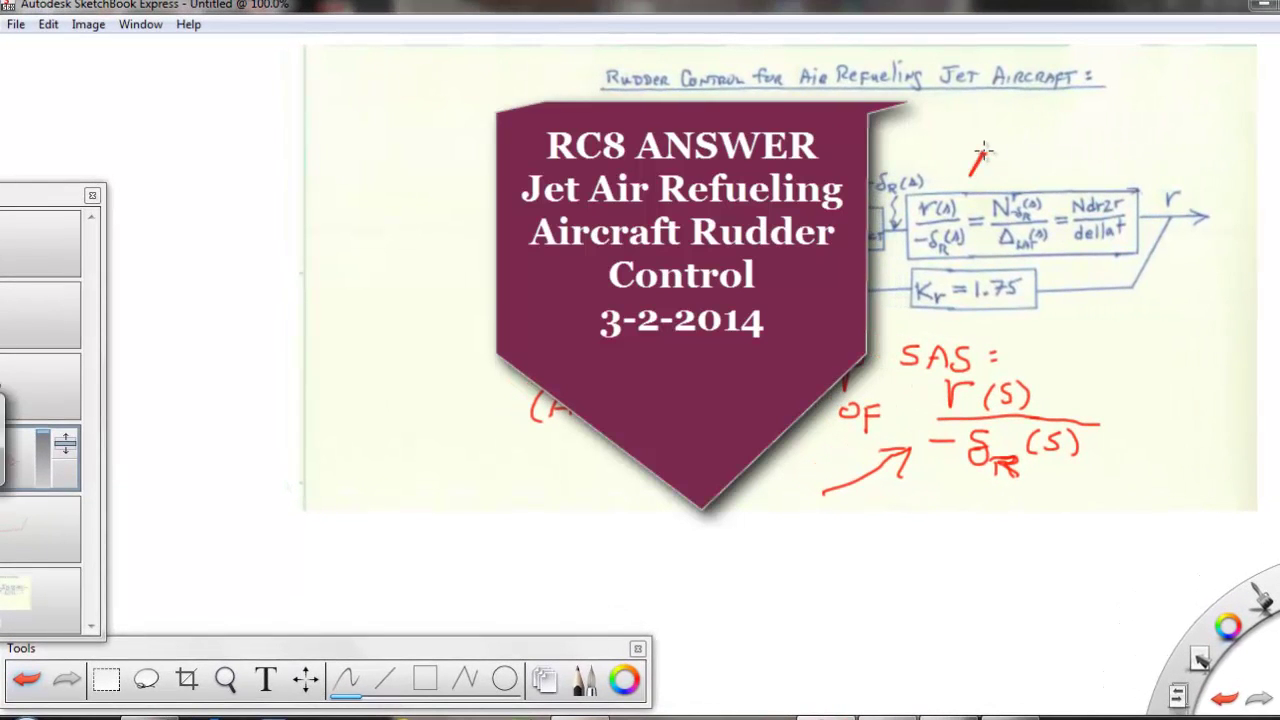
pyautogui.moveTo(976, 168); pyautogui.dragTo(1080, 176)
pyautogui.press('z')
pyautogui.moveTo(1084, 178)
pyautogui.mouseDown()
pyautogui.moveTo(1114, 166)
pyautogui.moveTo(1107, 176)
pyautogui.mouseUp()
pyautogui.moveTo(1110, 157)
pyautogui.mouseDown()
pyautogui.moveTo(1146, 172)
pyautogui.moveTo(1160, 152)
pyautogui.mouseUp()
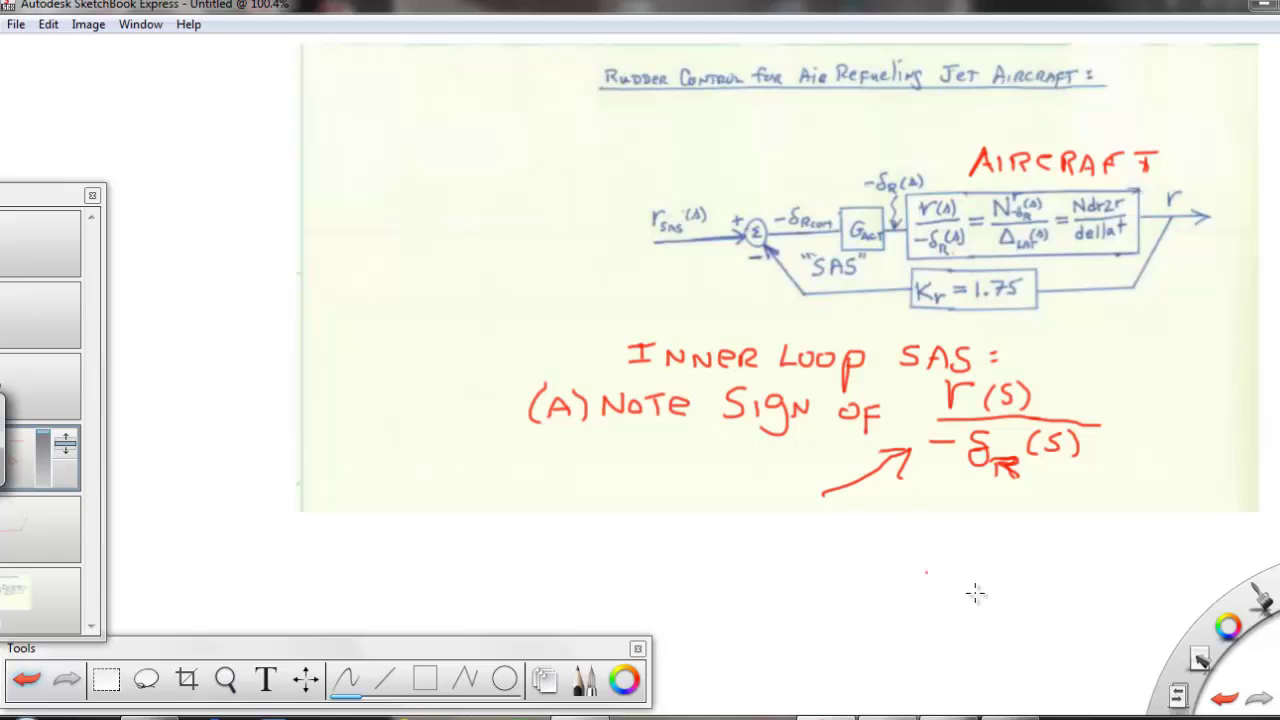
# Scroll RC8 sub exam.pdf past Eqns 1-6 to the Cramer's Rule numerator equations
pyautogui.click(933, 716)
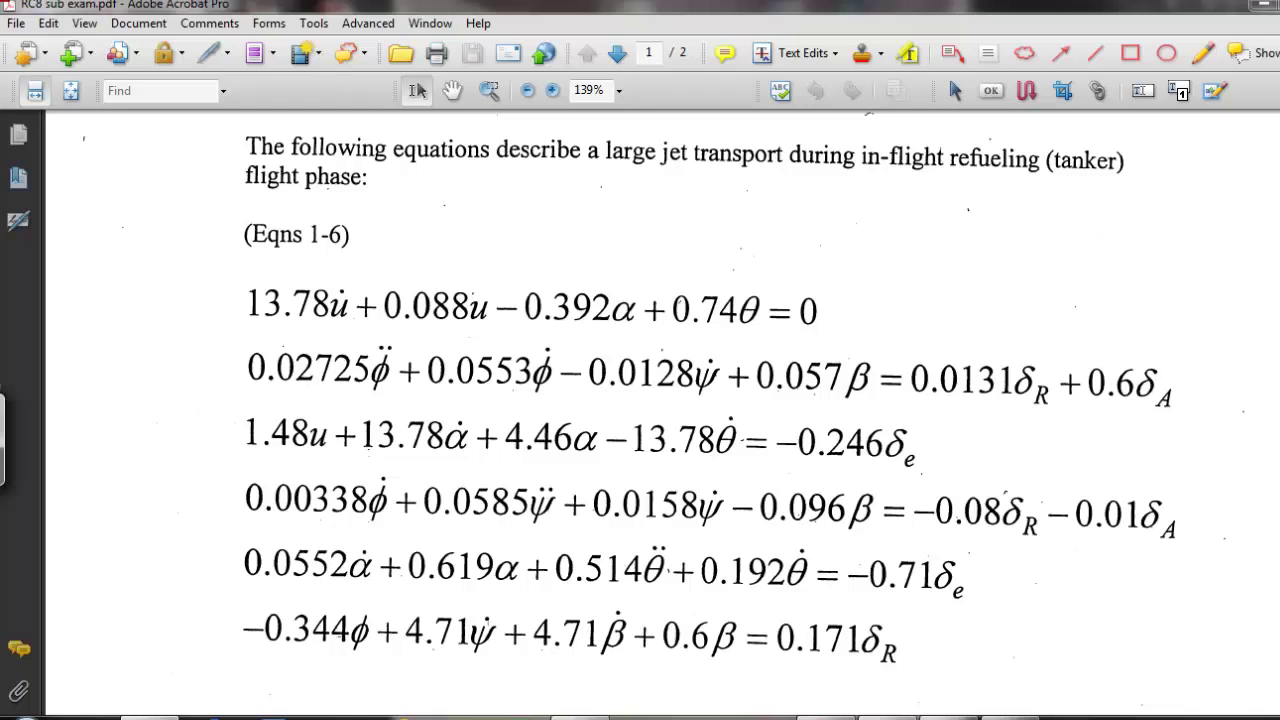
pyautogui.scroll(-10, 700, 400)
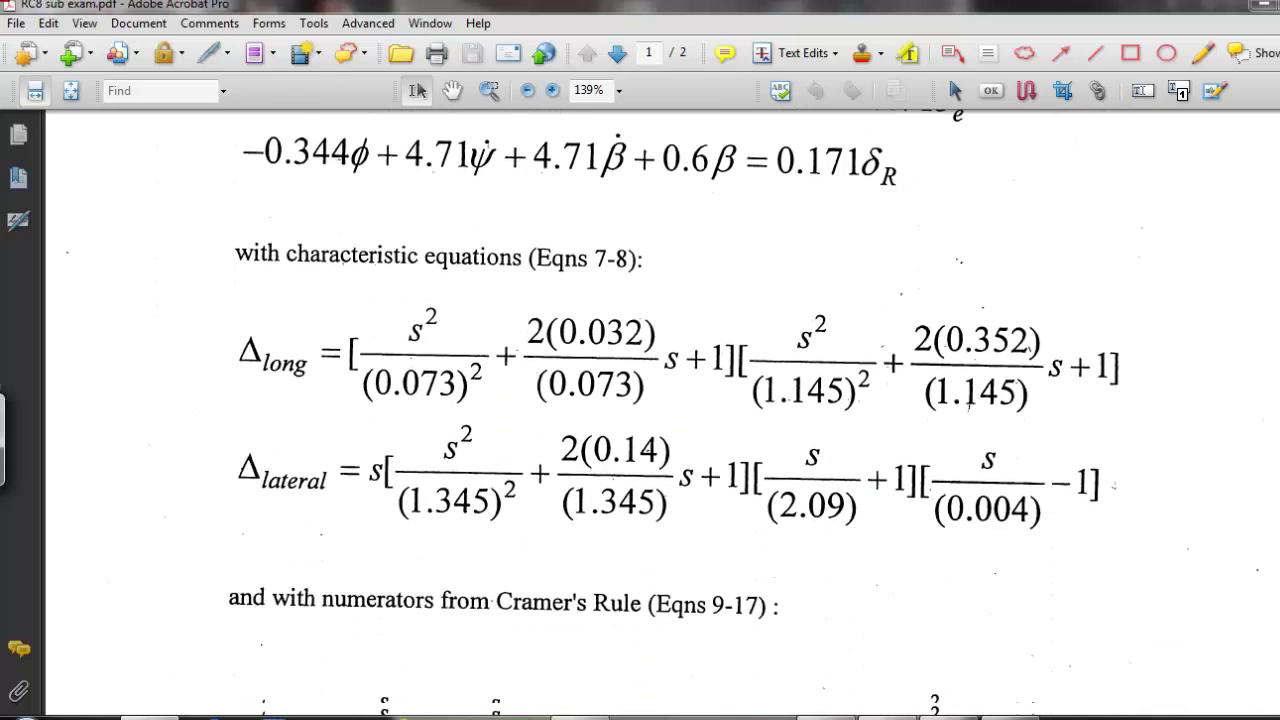
pyautogui.scroll(-1, 692, 413)
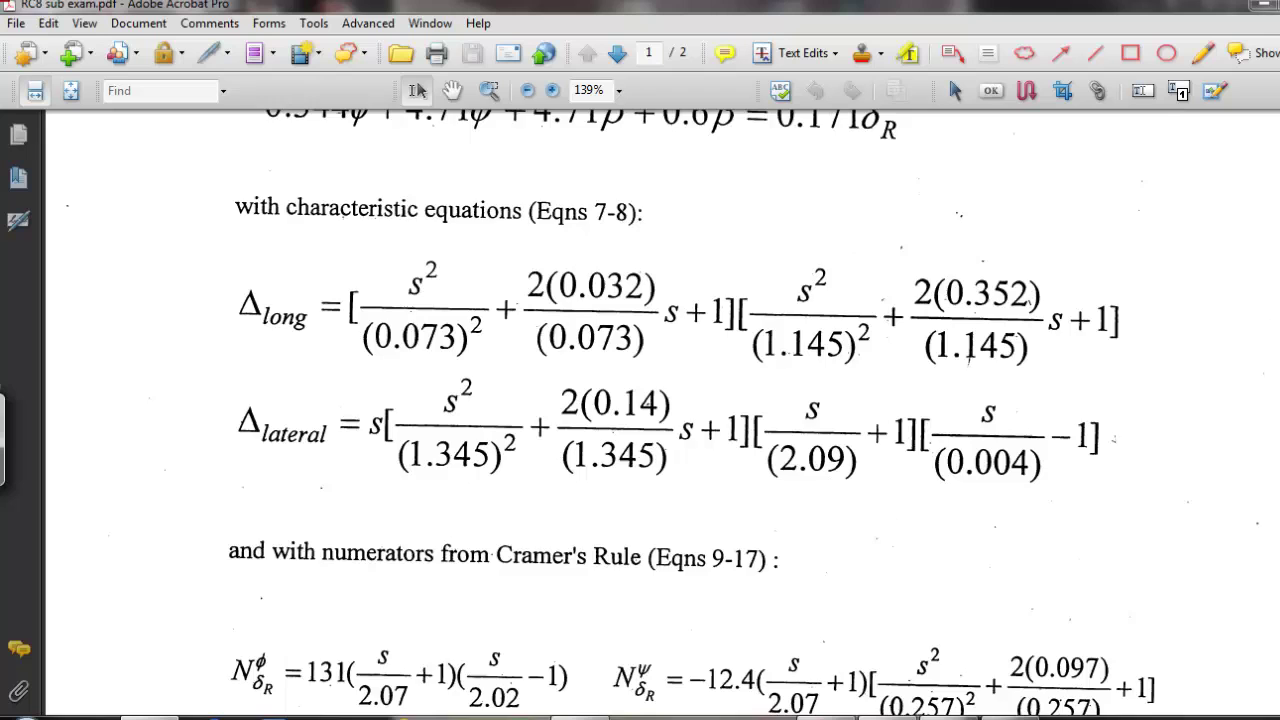
pyautogui.scroll(-7, 708, 413)
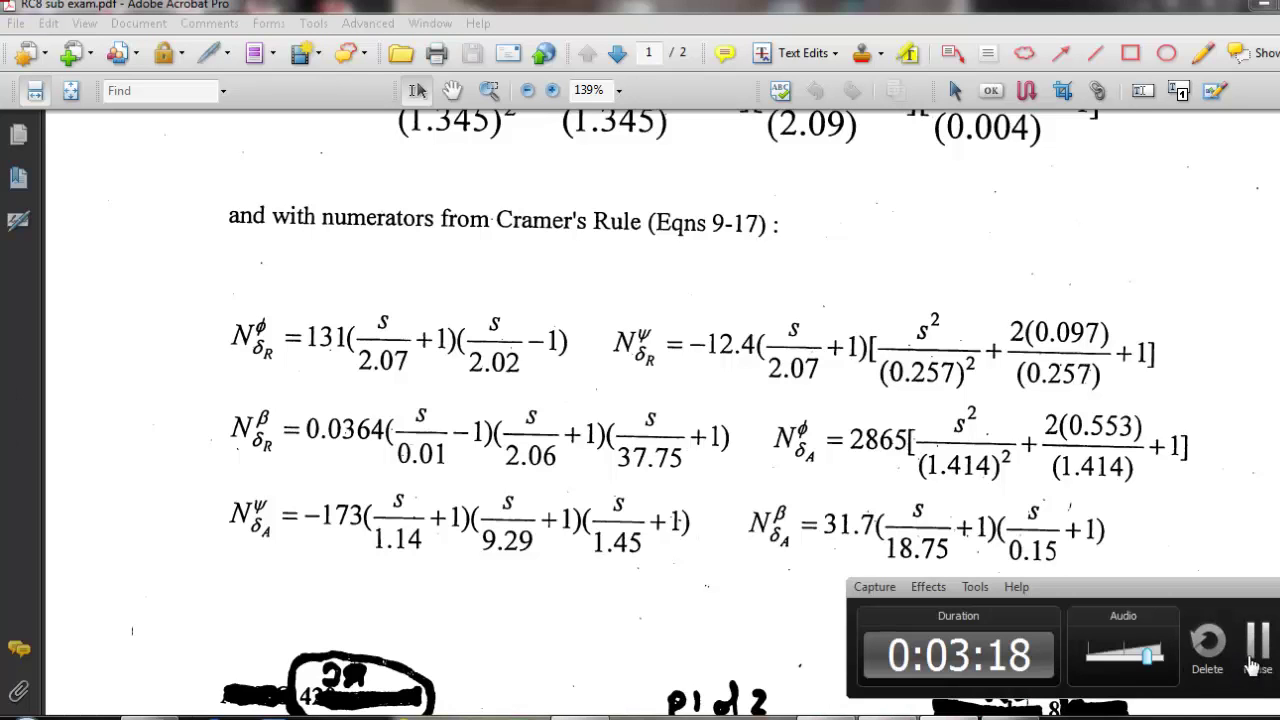
# Widen the Current Folder pane and resume RC8AirRefuelRudderControl to print Ndr2r in sho and tc forms
pyautogui.hotkey('alt', 'Tab')
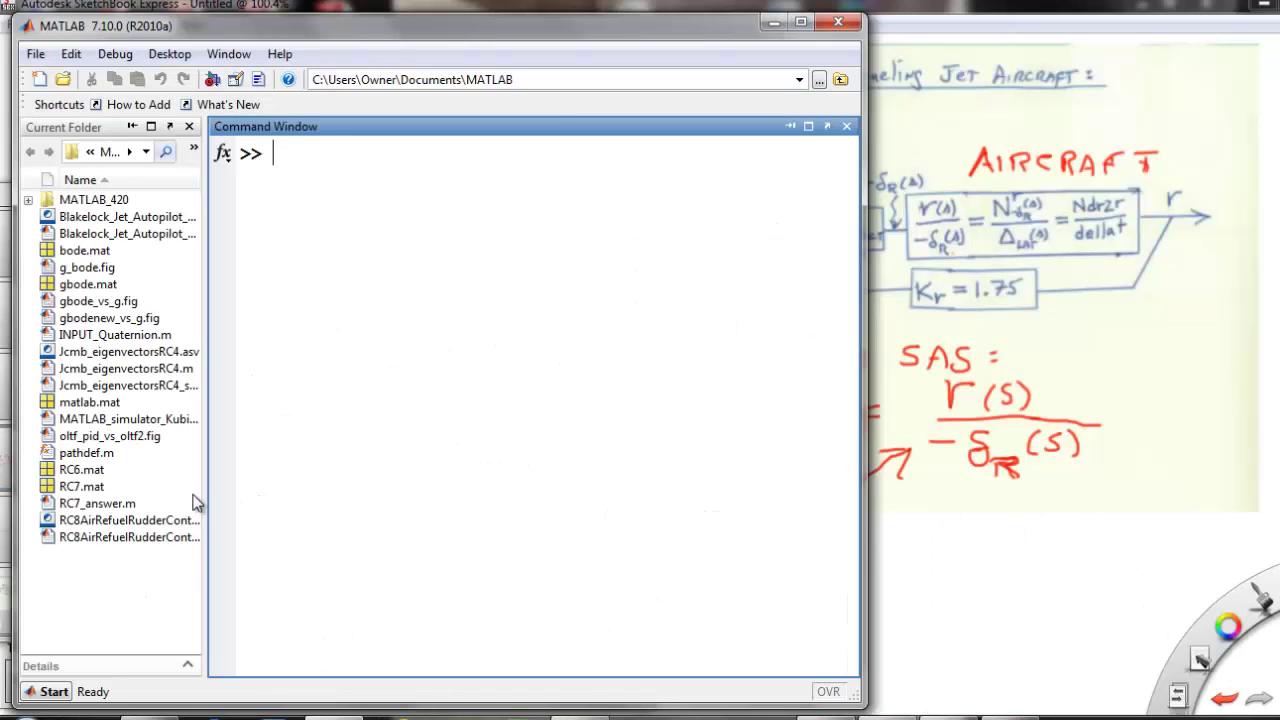
pyautogui.moveTo(207, 501); pyautogui.dragTo(252, 490)
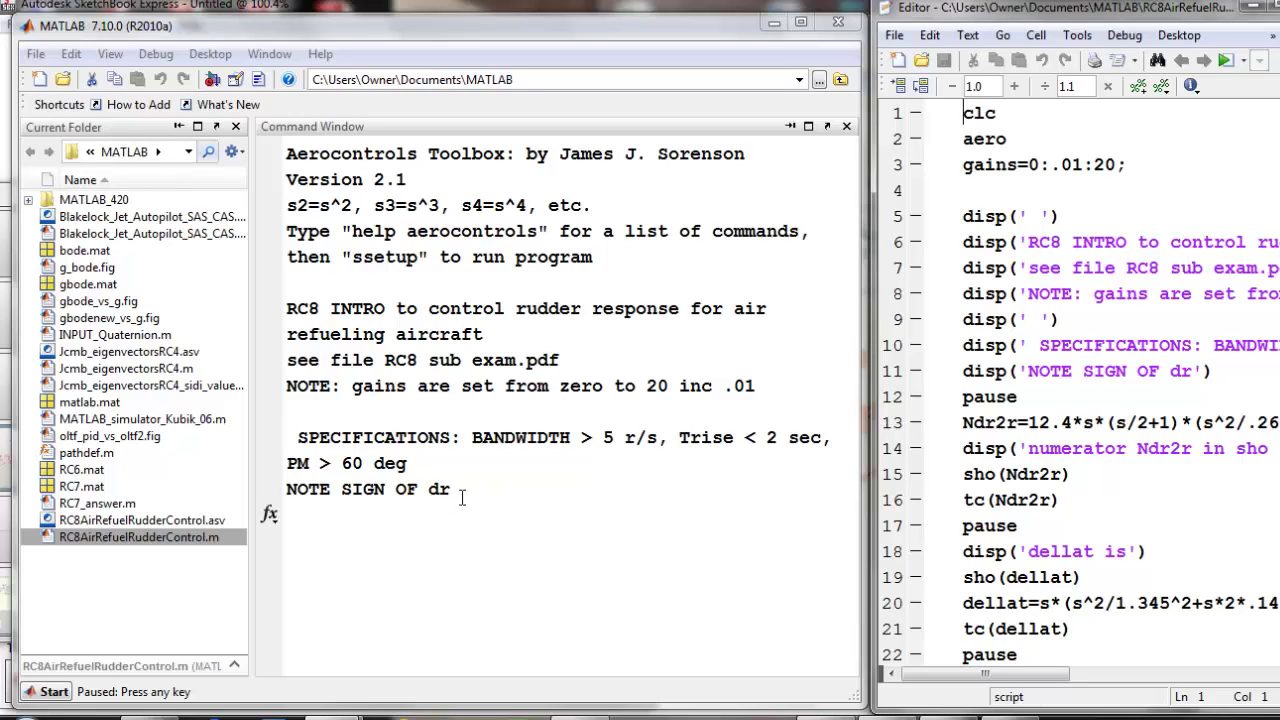
pyautogui.click(514, 489)
pyautogui.press('Return')
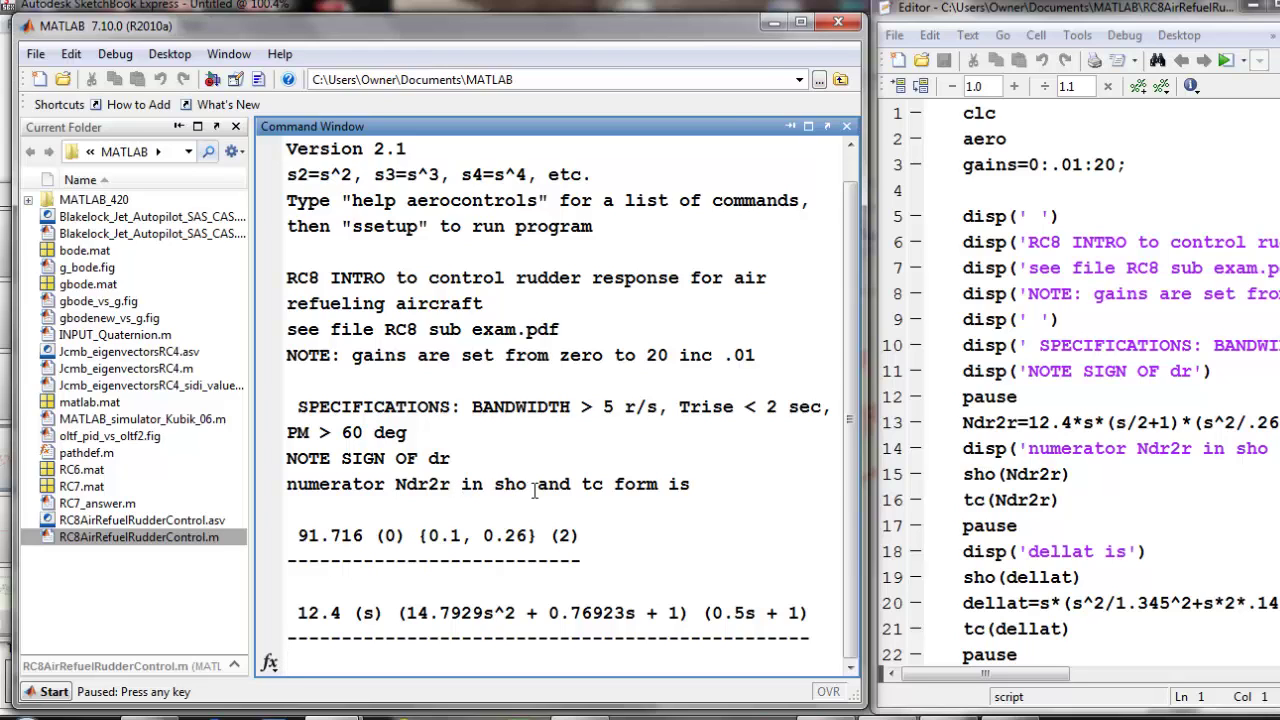
pyautogui.hotkey('alt', 'Tab')
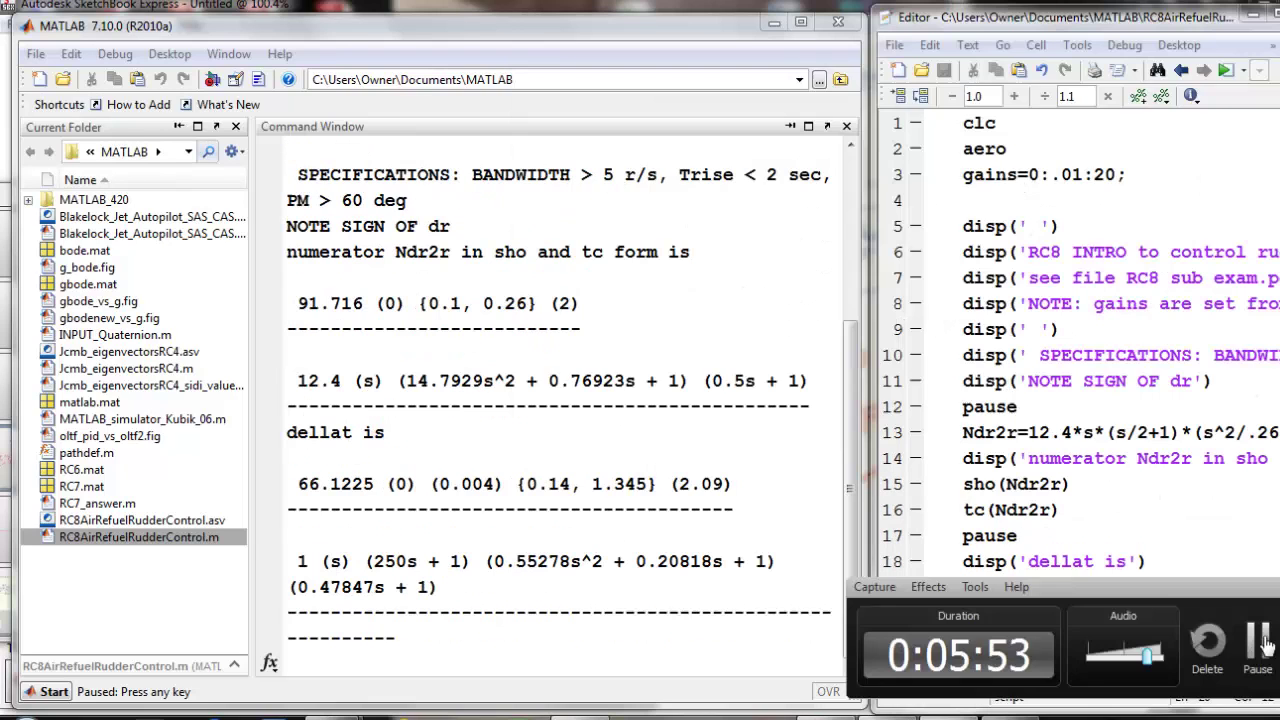
# Resume the script so dellat prints with its unstable (250s - 1) time-constant term
pyautogui.click(478, 527)
pyautogui.press('space')
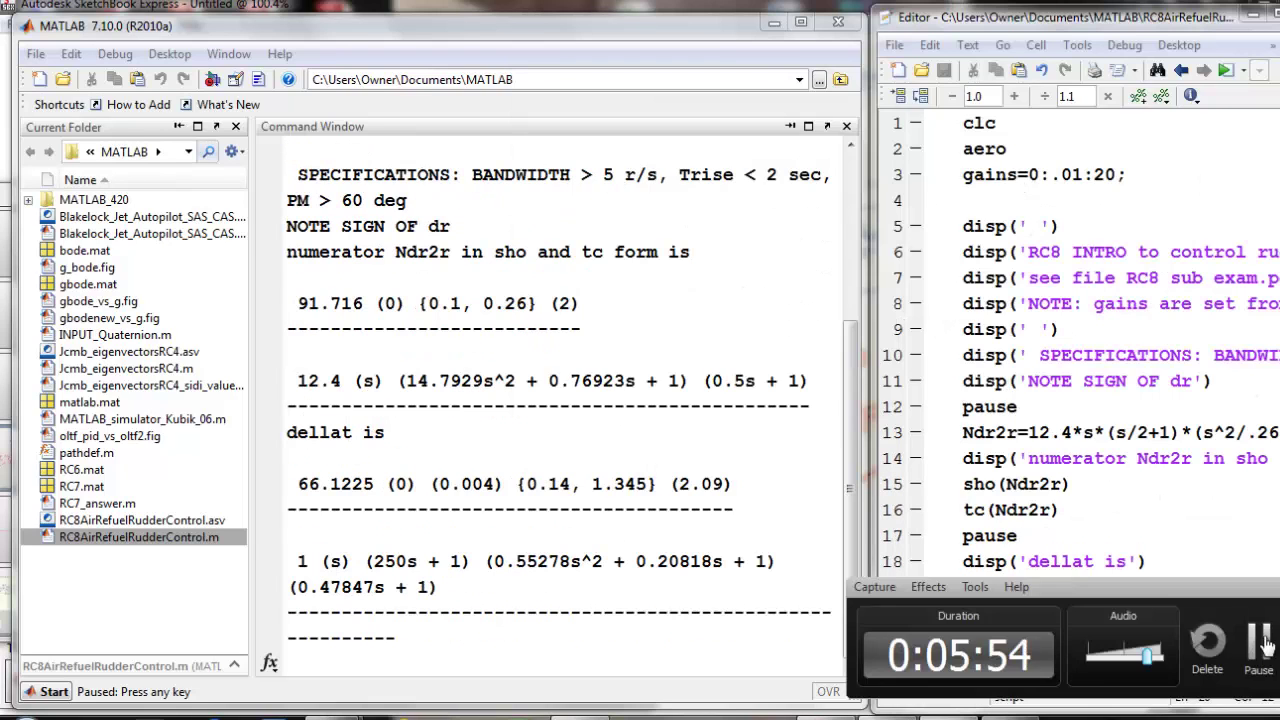
pyautogui.click(1262, 645)
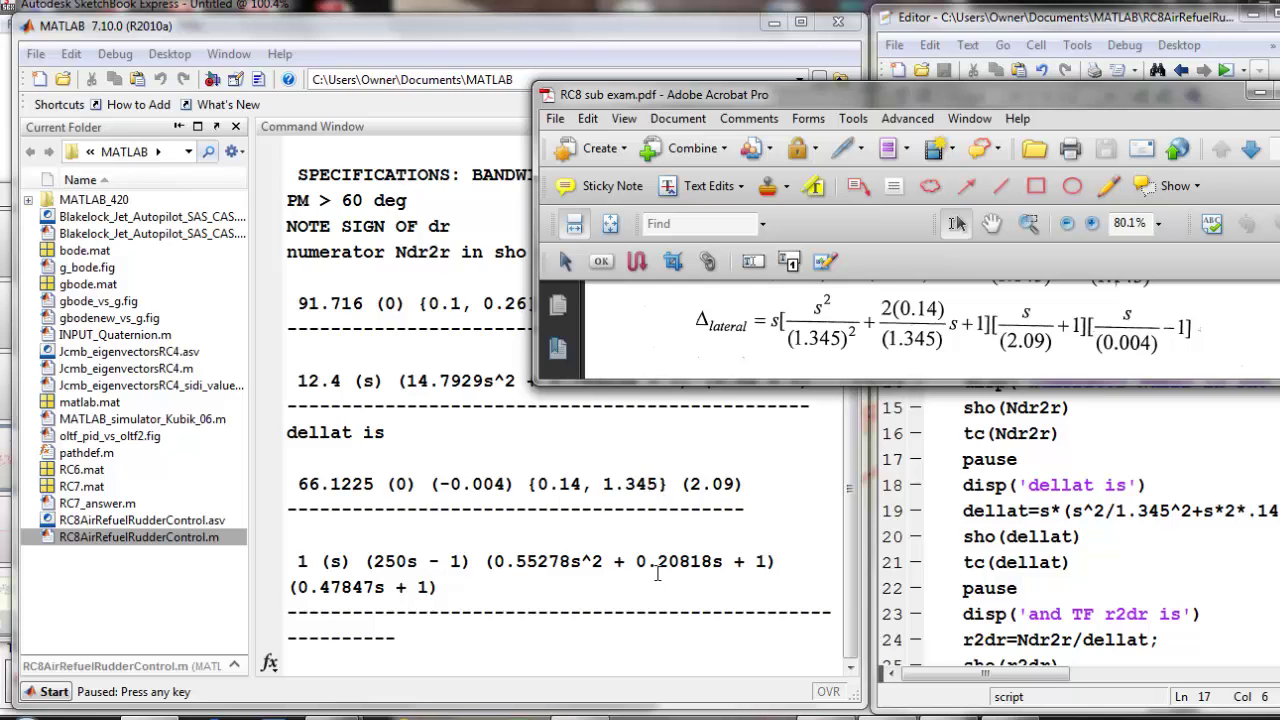
pyautogui.moveTo(885, 718)
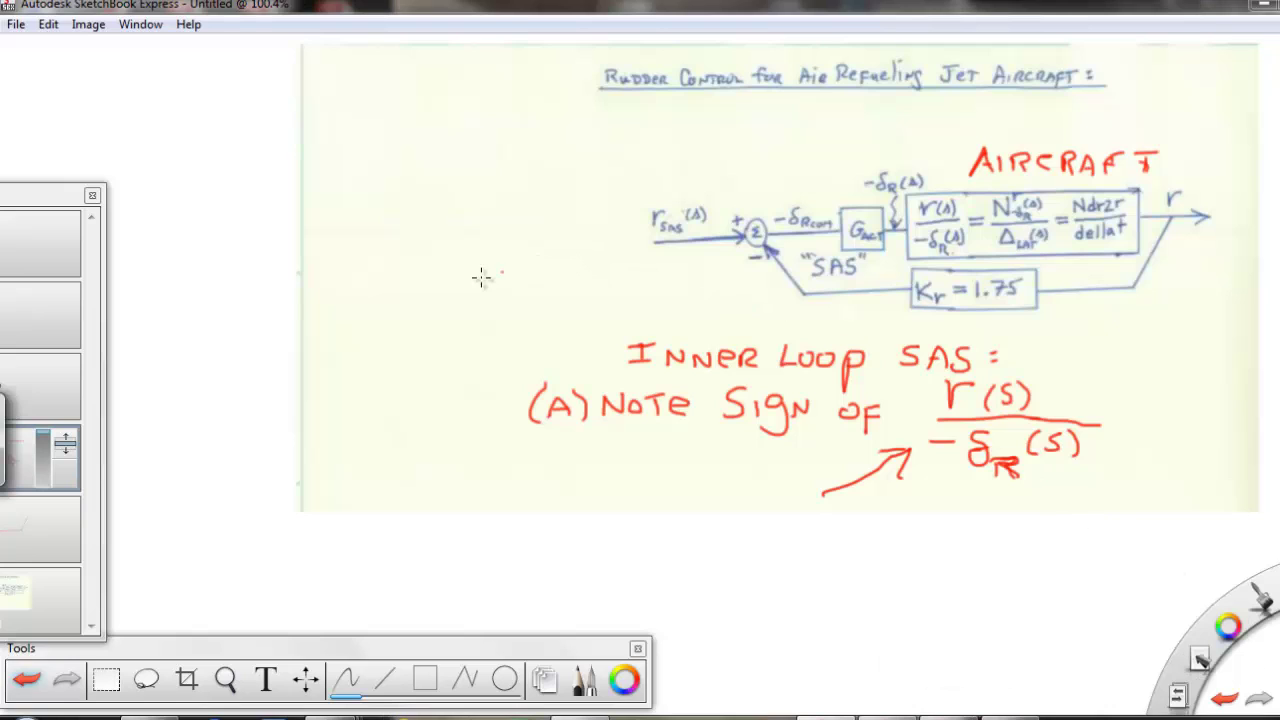
# Hand-write the red note (B) G_ACT = 20/(s+20) beneath the block diagram
pyautogui.moveTo(474, 497)
pyautogui.mouseDown()
pyautogui.moveTo(470, 520)
pyautogui.moveTo(486, 494)
pyautogui.moveTo(472, 520)
pyautogui.moveTo(510, 518)
pyautogui.moveTo(446, 521)
pyautogui.mouseUp()
pyautogui.moveTo(552, 499)
pyautogui.mouseDown()
pyautogui.moveTo(568, 544)
pyautogui.moveTo(625, 533)
pyautogui.mouseUp()
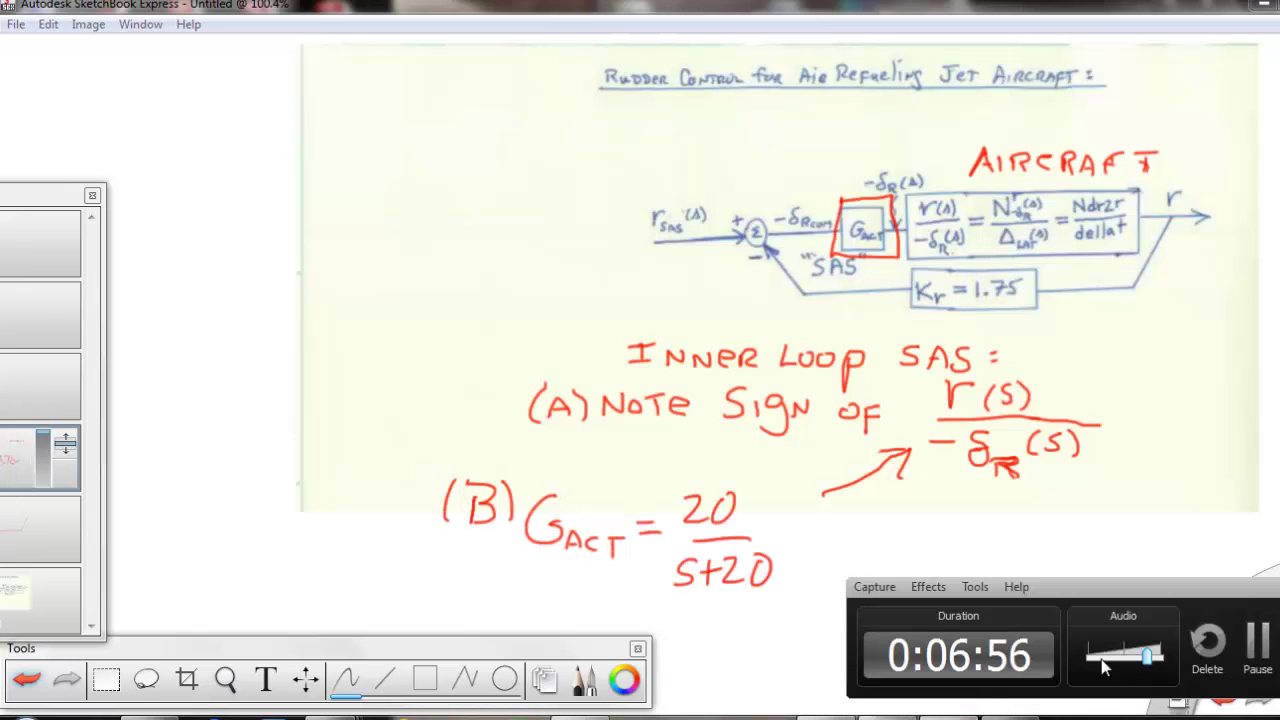
pyautogui.click(1257, 645)
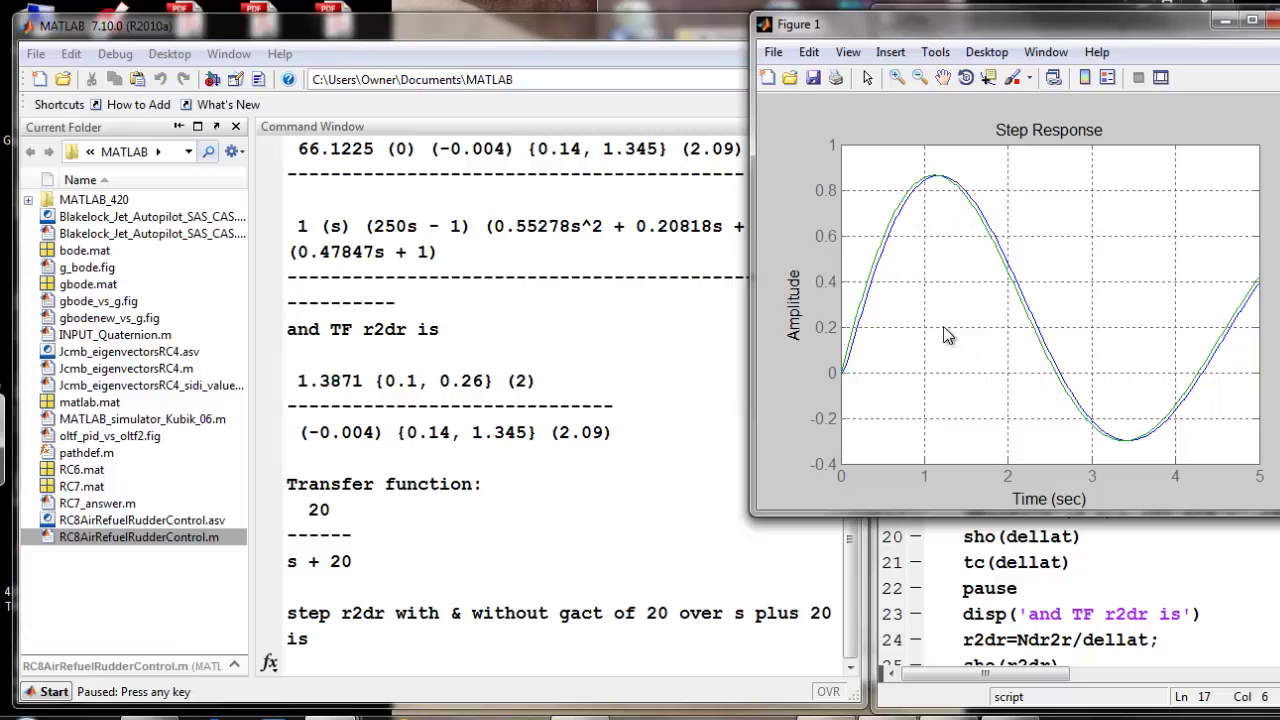
# Continue the script into sisotool on oltf1 and slide the closed-loop poles to gain 1.76
pyautogui.click(340, 620)
pyautogui.press('space')
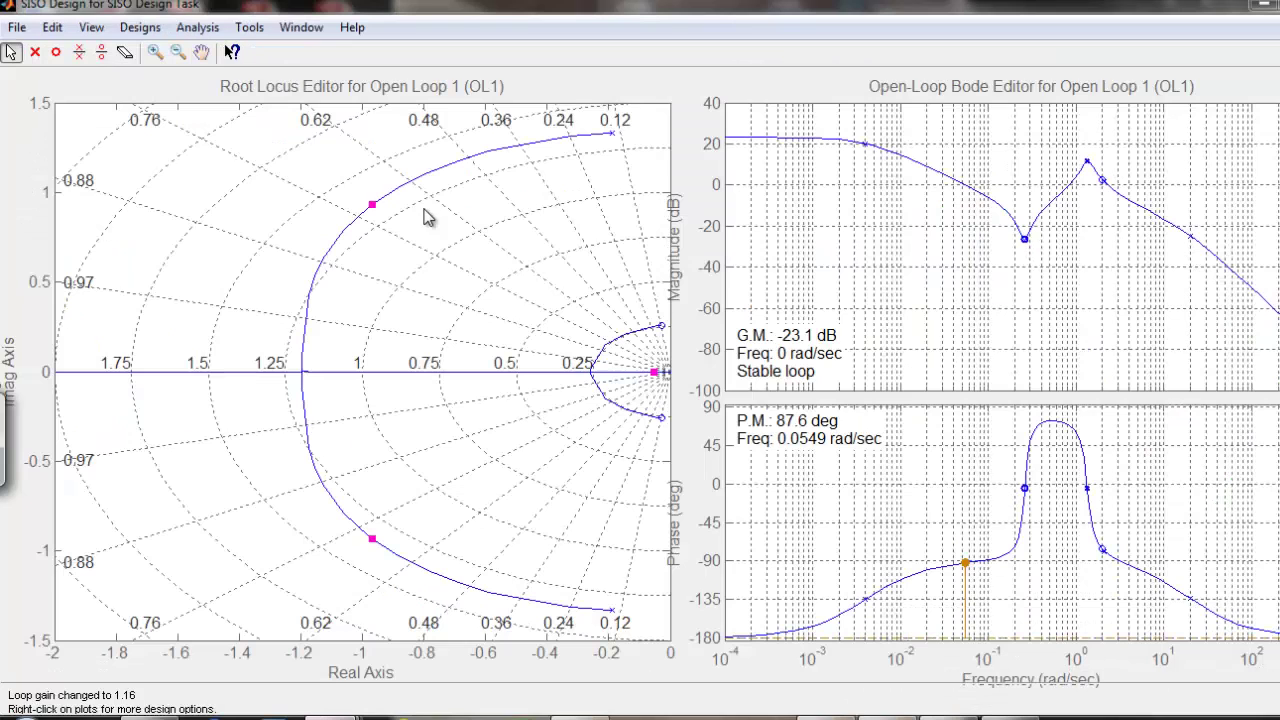
pyautogui.moveTo(369, 206); pyautogui.dragTo(517, 121)
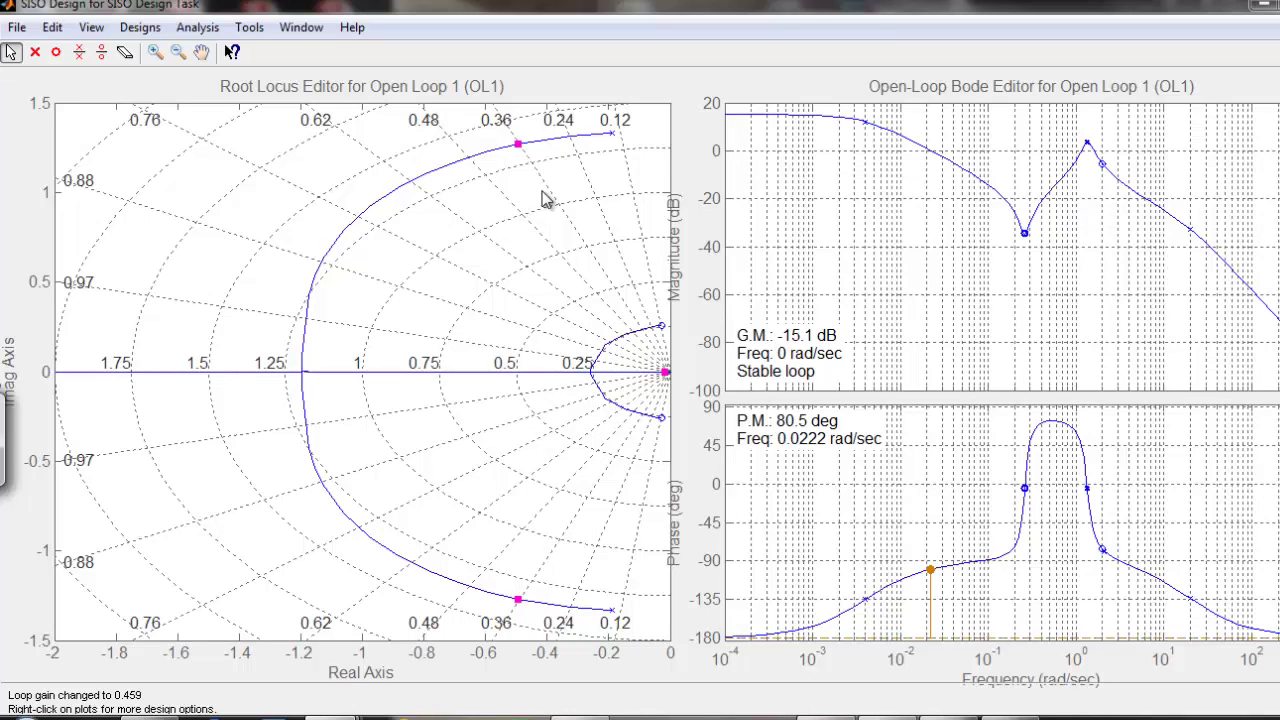
pyautogui.moveTo(512, 146); pyautogui.dragTo(307, 374)
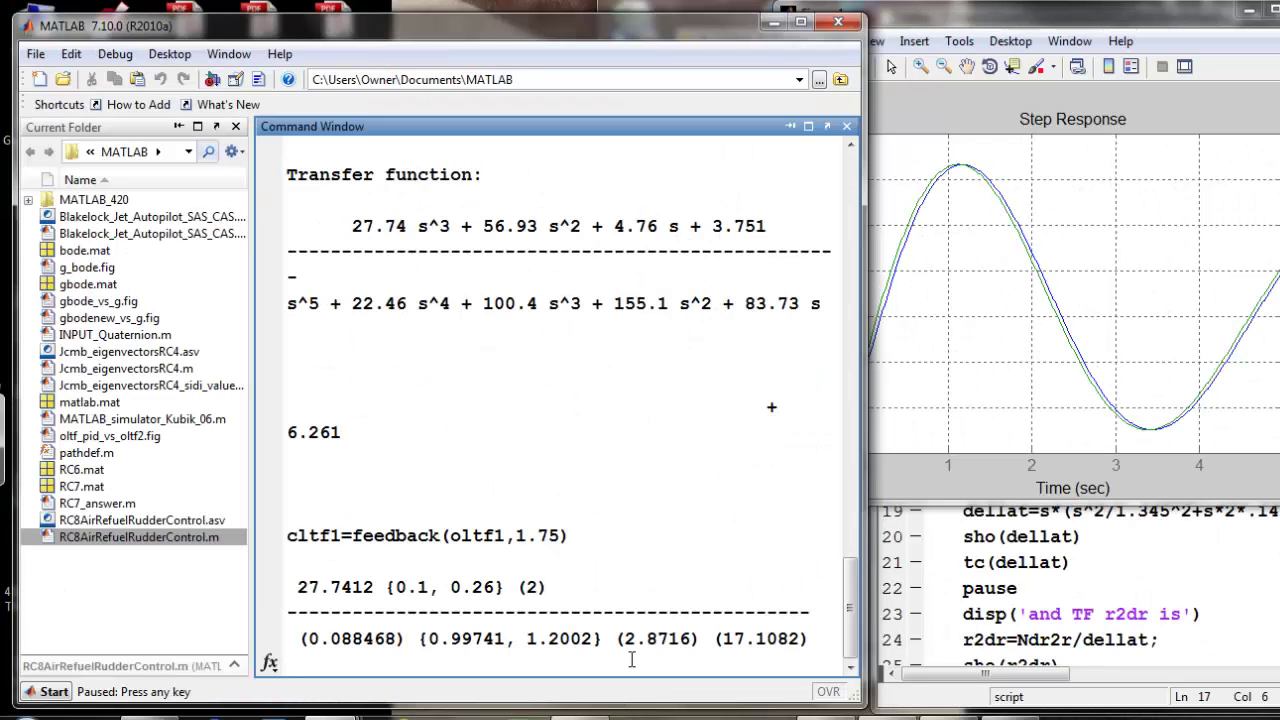
# Continue to the compensator step and set the loop gain to 1.77 for 89.9° phase margin
pyautogui.press('Return')
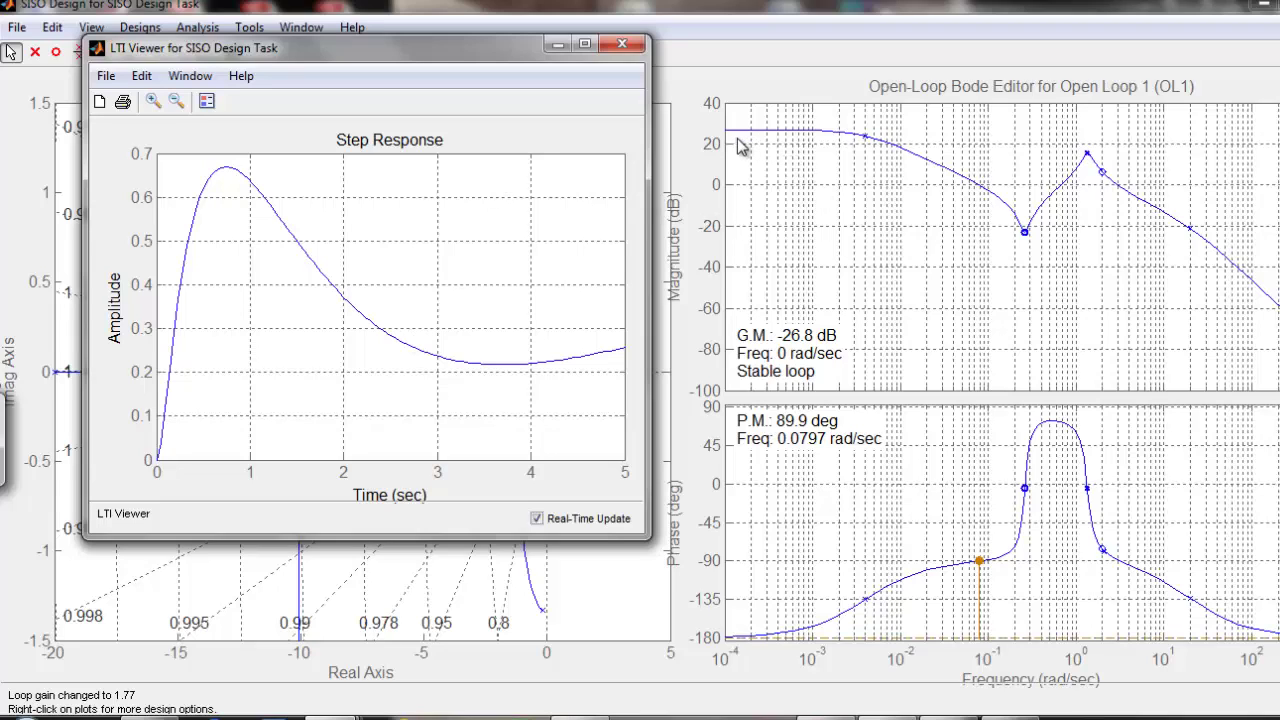
pyautogui.click(838, 134)
pyautogui.click(1083, 165)
pyautogui.click(1078, 185)
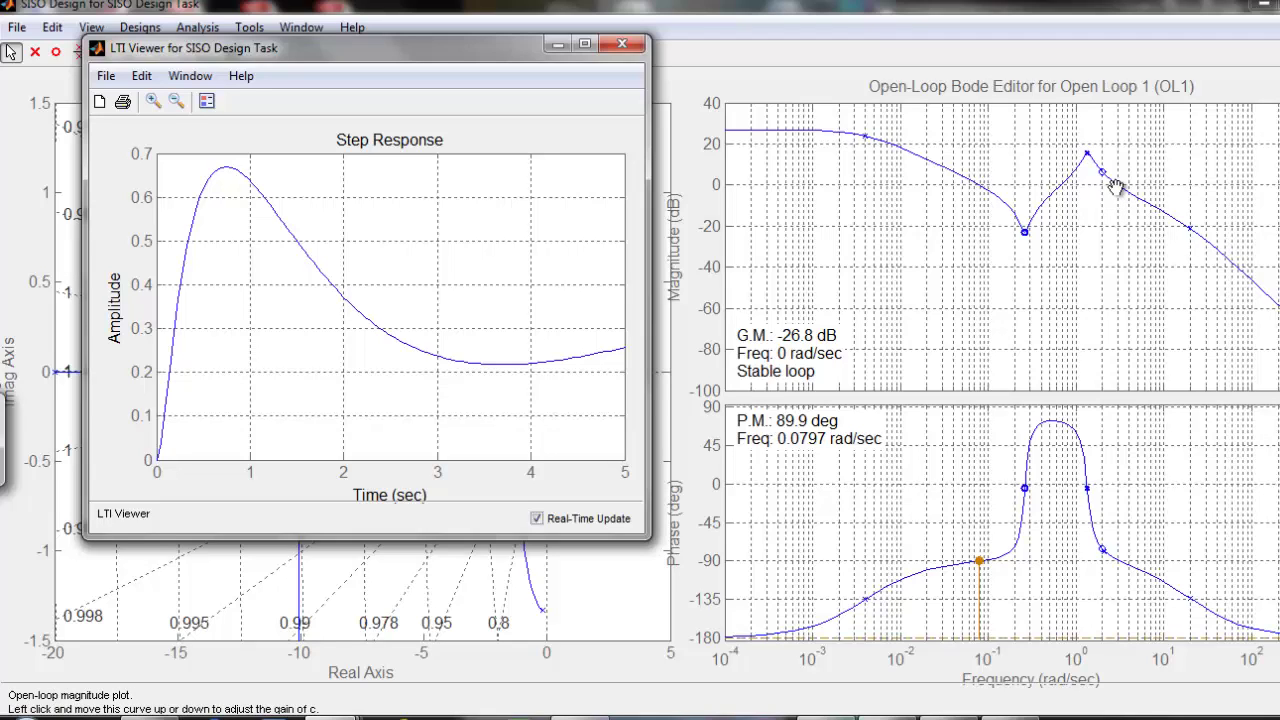
pyautogui.click(1115, 188)
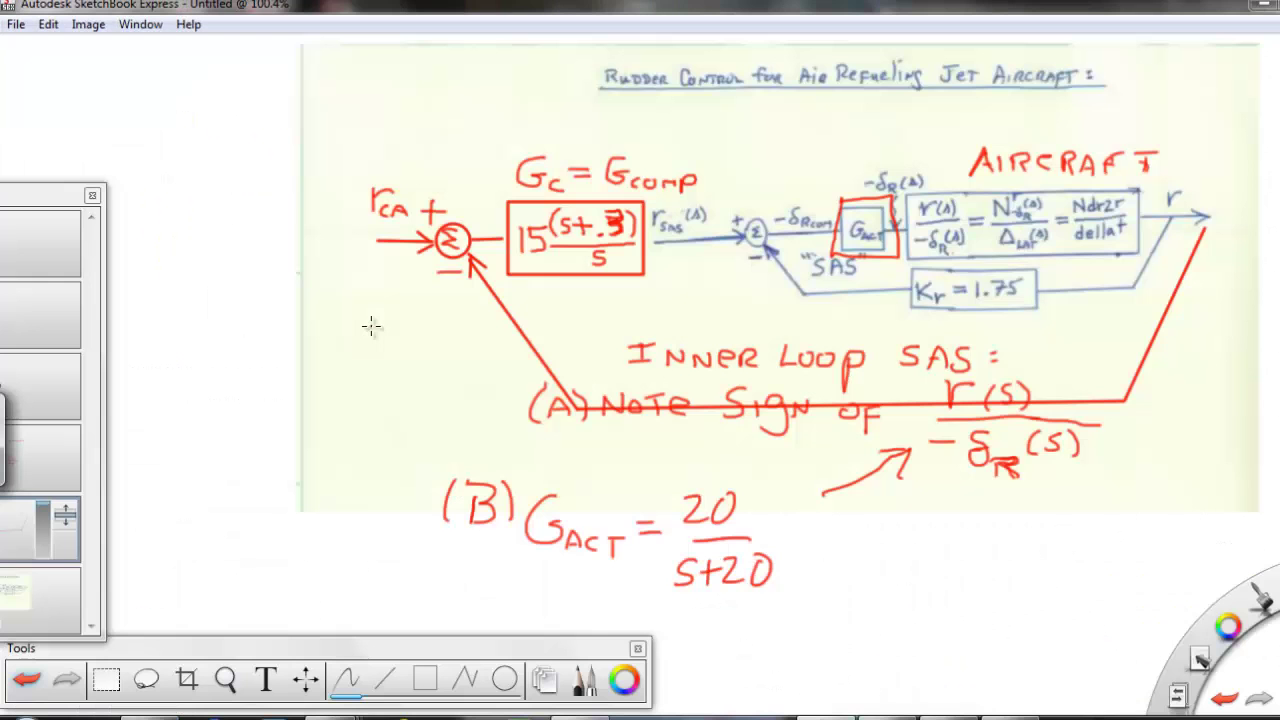
pyautogui.moveTo(371, 329)
pyautogui.mouseDown()
pyautogui.moveTo(351, 343)
pyautogui.moveTo(381, 353)
pyautogui.moveTo(409, 301)
pyautogui.moveTo(428, 362)
pyautogui.mouseUp()
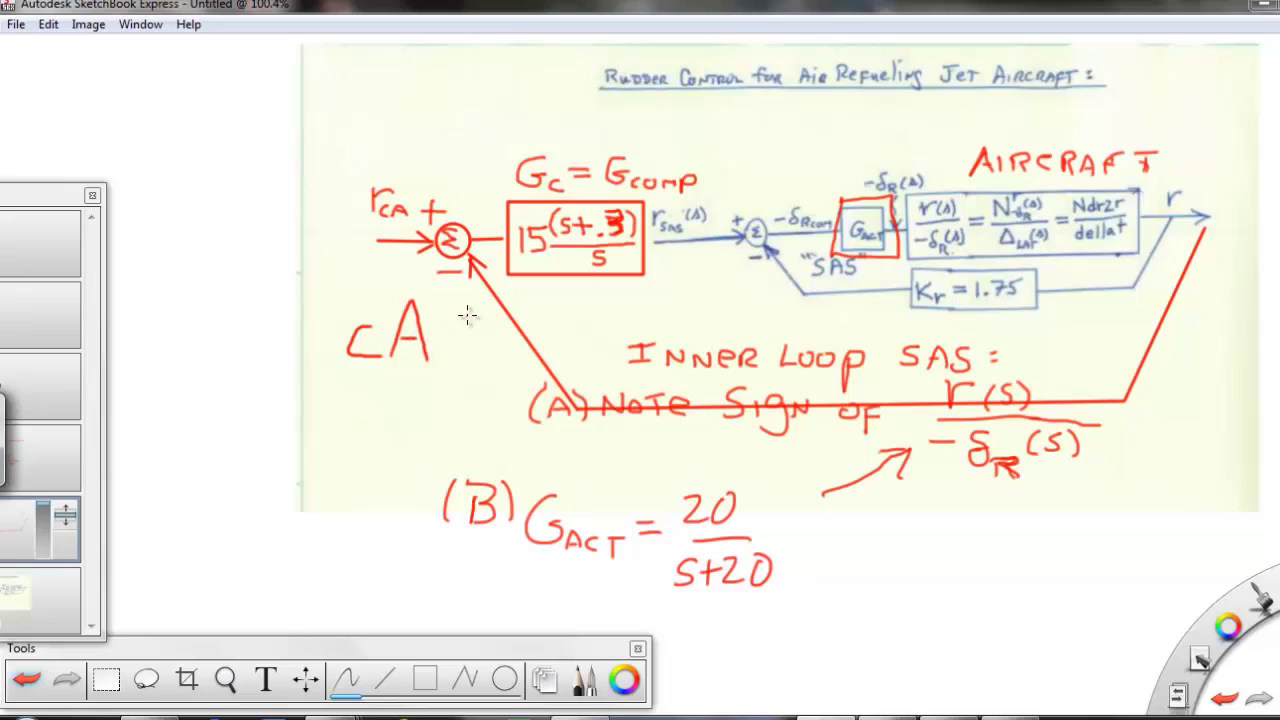
# Draw an S after the handwritten CA label so it reads CAS
pyautogui.moveTo(472, 313)
pyautogui.mouseDown()
pyautogui.moveTo(450, 318)
pyautogui.moveTo(469, 352)
pyautogui.moveTo(450, 356)
pyautogui.mouseUp()
pyautogui.moveTo(560, 716)
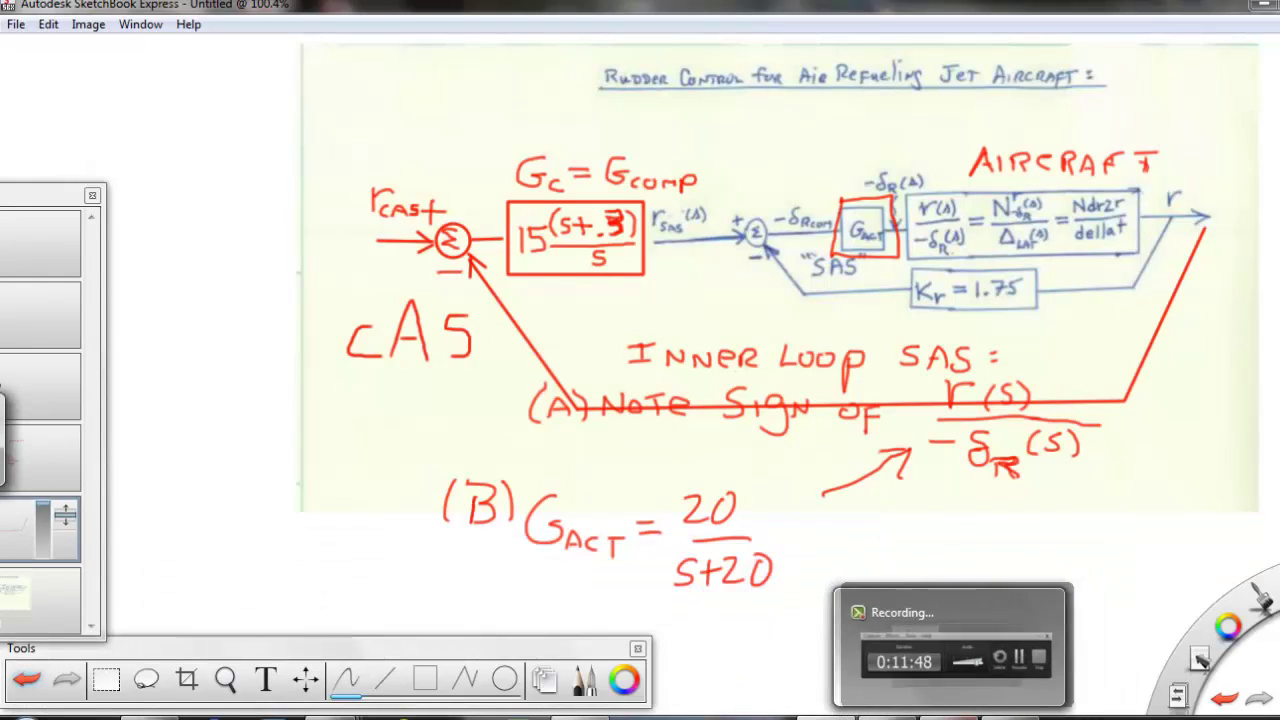
# Highlight the lag term (s+.3)/s, the question about 0.3, and the printed oltf2 transfer function
pyautogui.click(960, 640)
pyautogui.click(1240, 668)
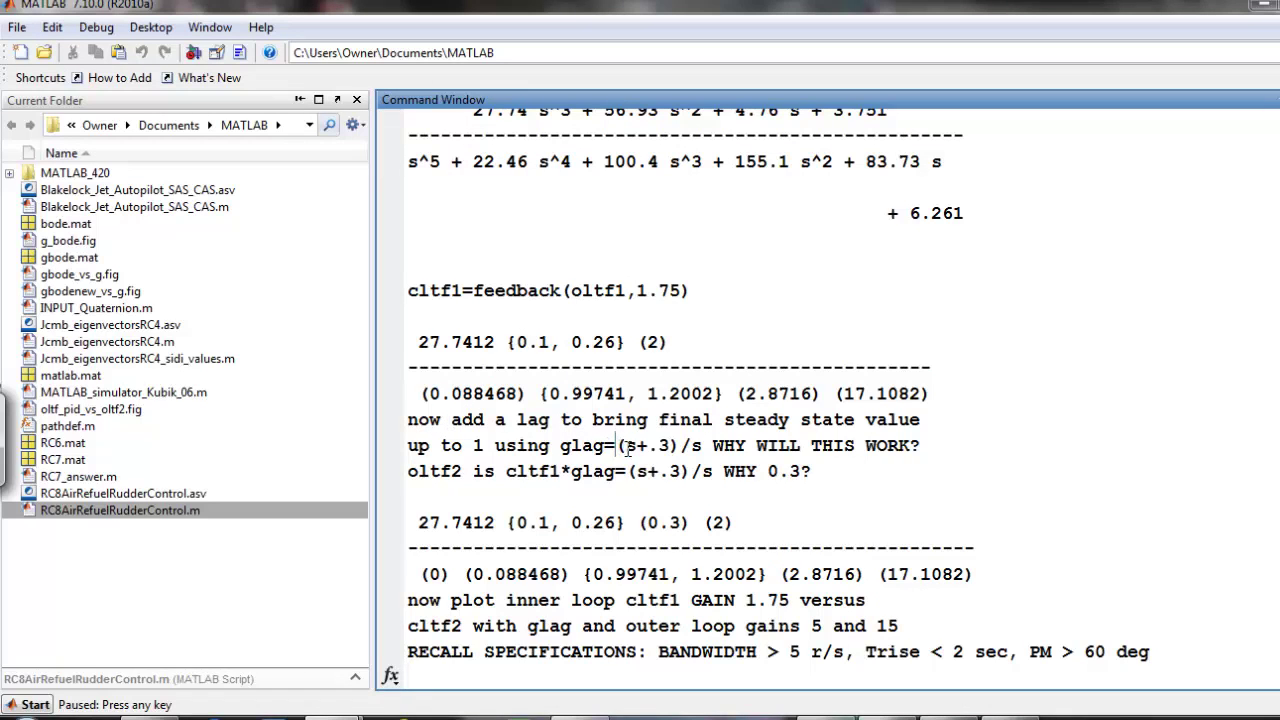
pyautogui.moveTo(618, 446); pyautogui.dragTo(706, 447)
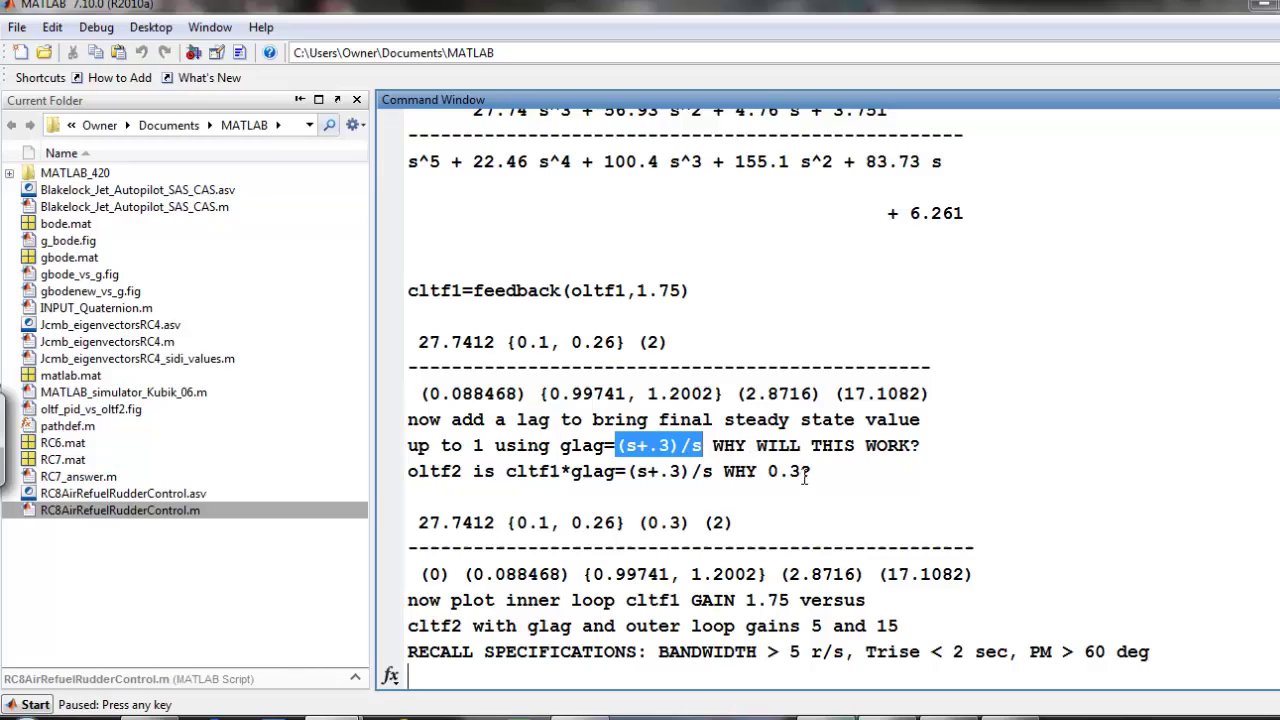
pyautogui.moveTo(802, 471); pyautogui.dragTo(627, 471)
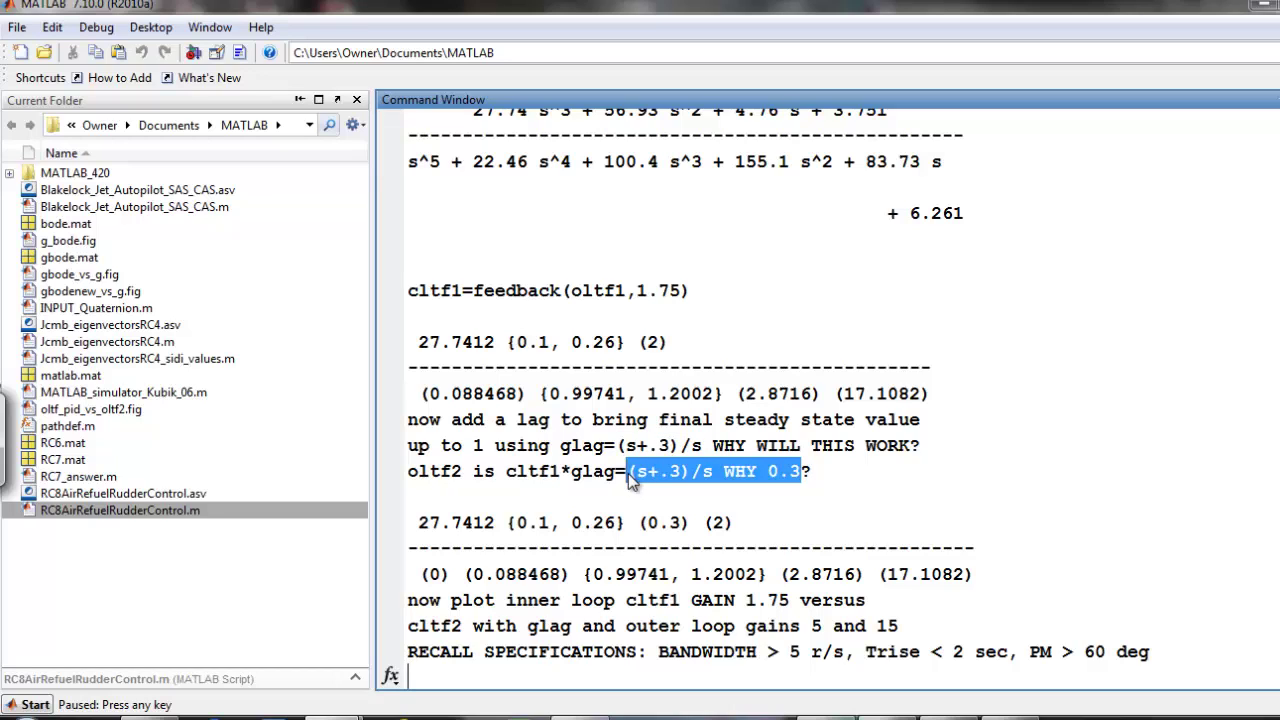
pyautogui.moveTo(976, 574); pyautogui.dragTo(468, 500)
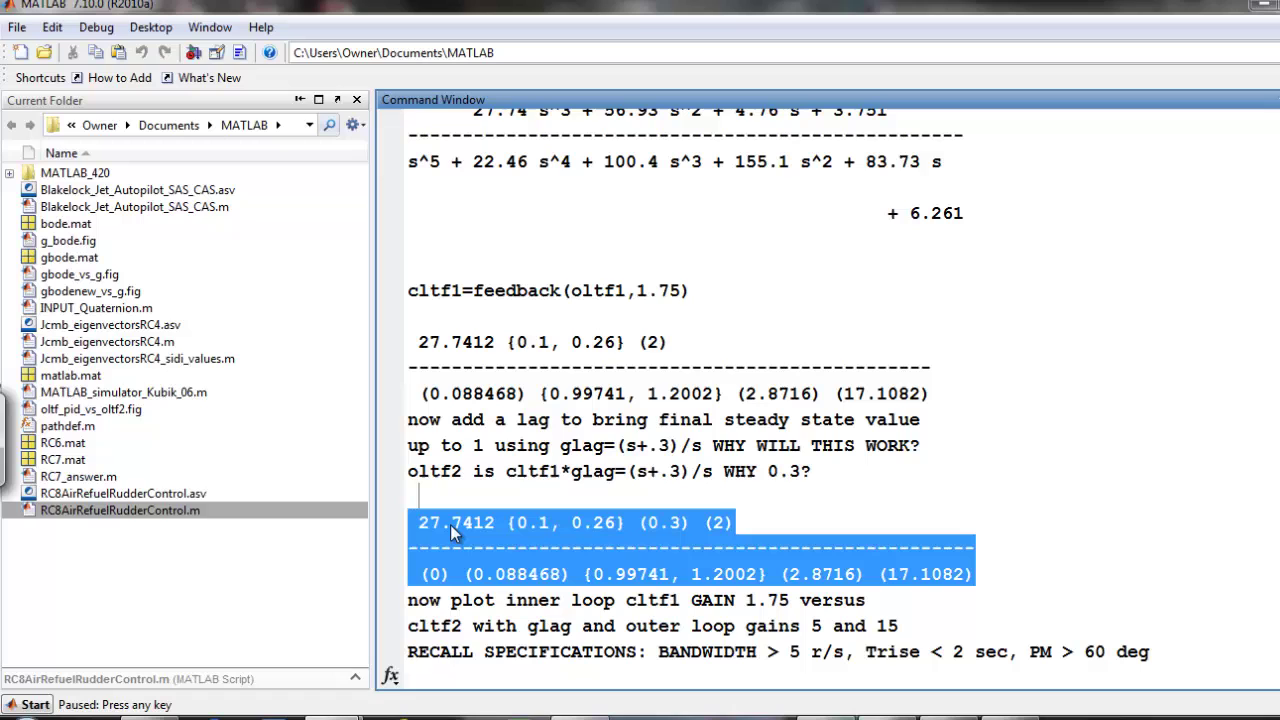
pyautogui.click(465, 678)
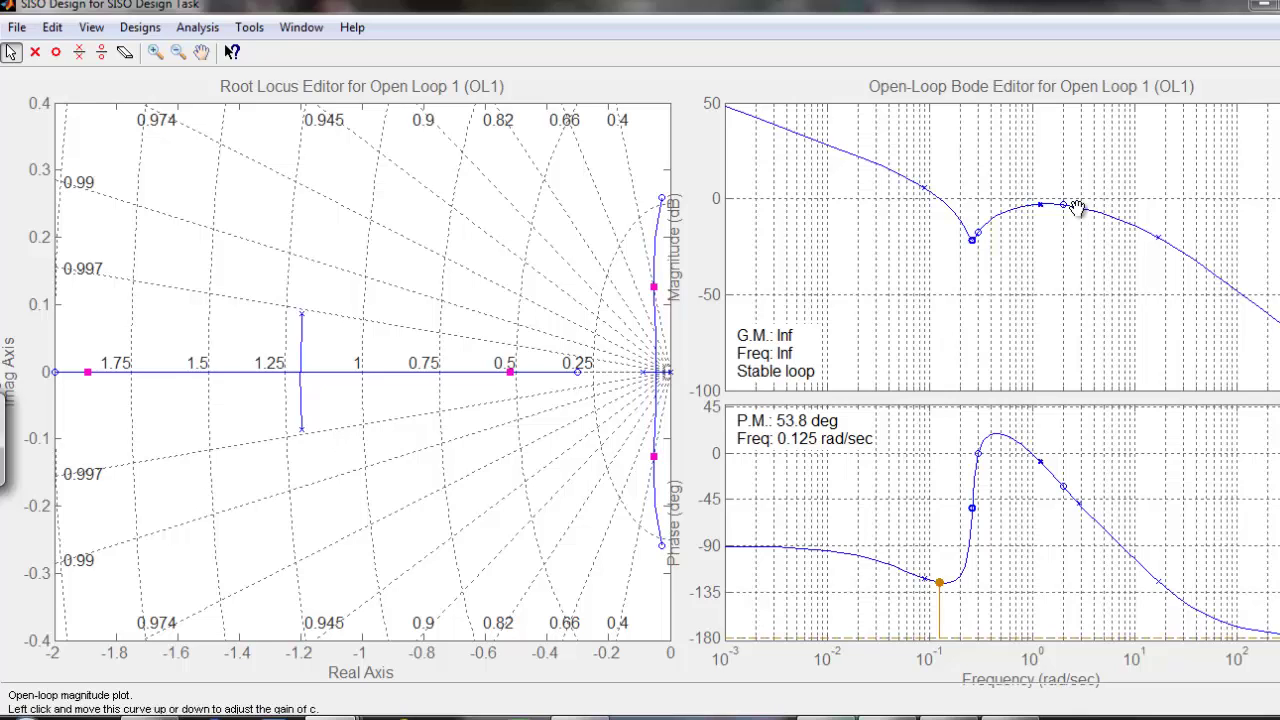
# Raise the loop gain to 5.56 (60.9° phase margin) and limit the step response to 0–5 s
pyautogui.moveTo(1078, 208)
pyautogui.mouseDown()
pyautogui.moveTo(1083, 178)
pyautogui.moveTo(1095, 213)
pyautogui.mouseUp()
pyautogui.rightClick(634, 318)
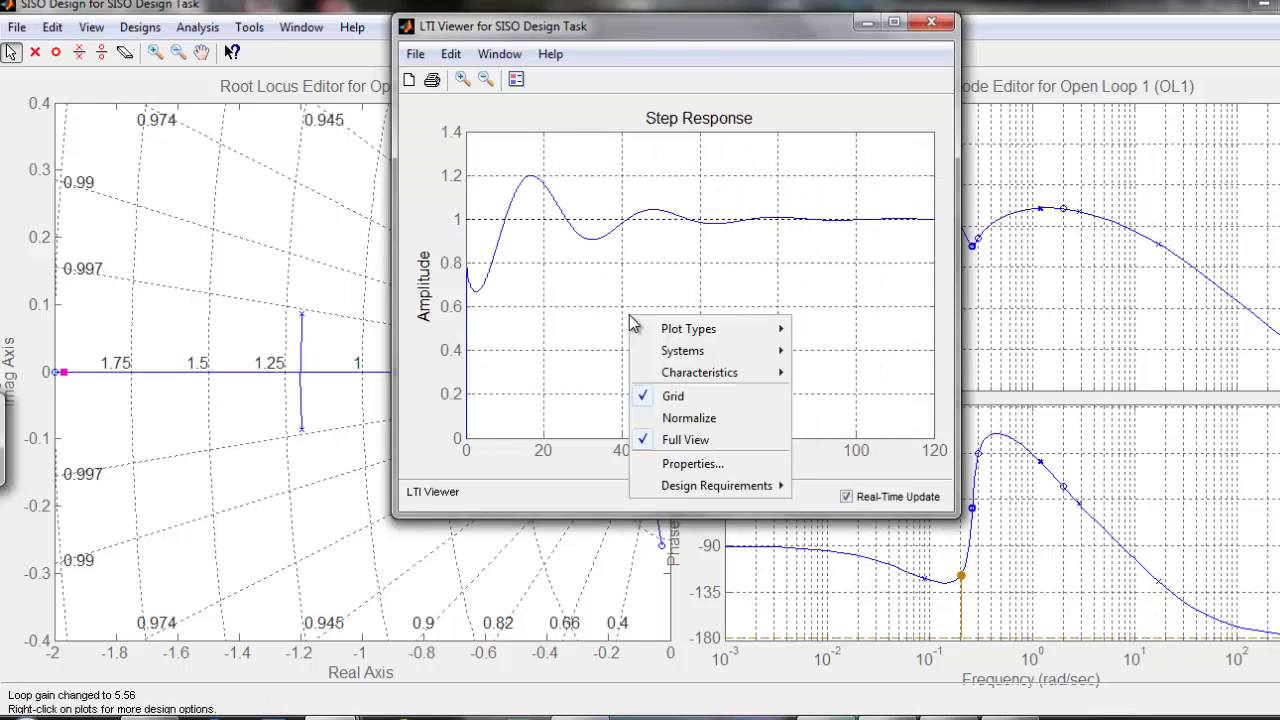
pyautogui.click(696, 462)
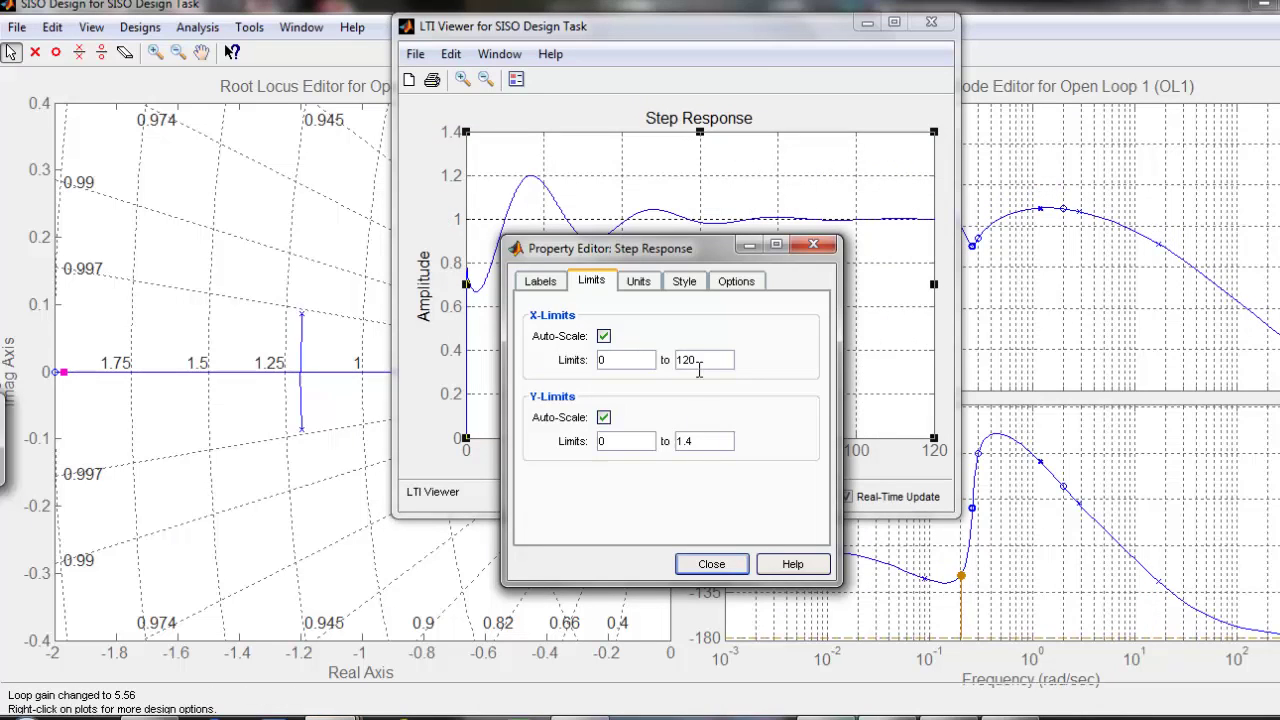
pyautogui.moveTo(702, 359); pyautogui.dragTo(659, 359)
pyautogui.click(718, 564)
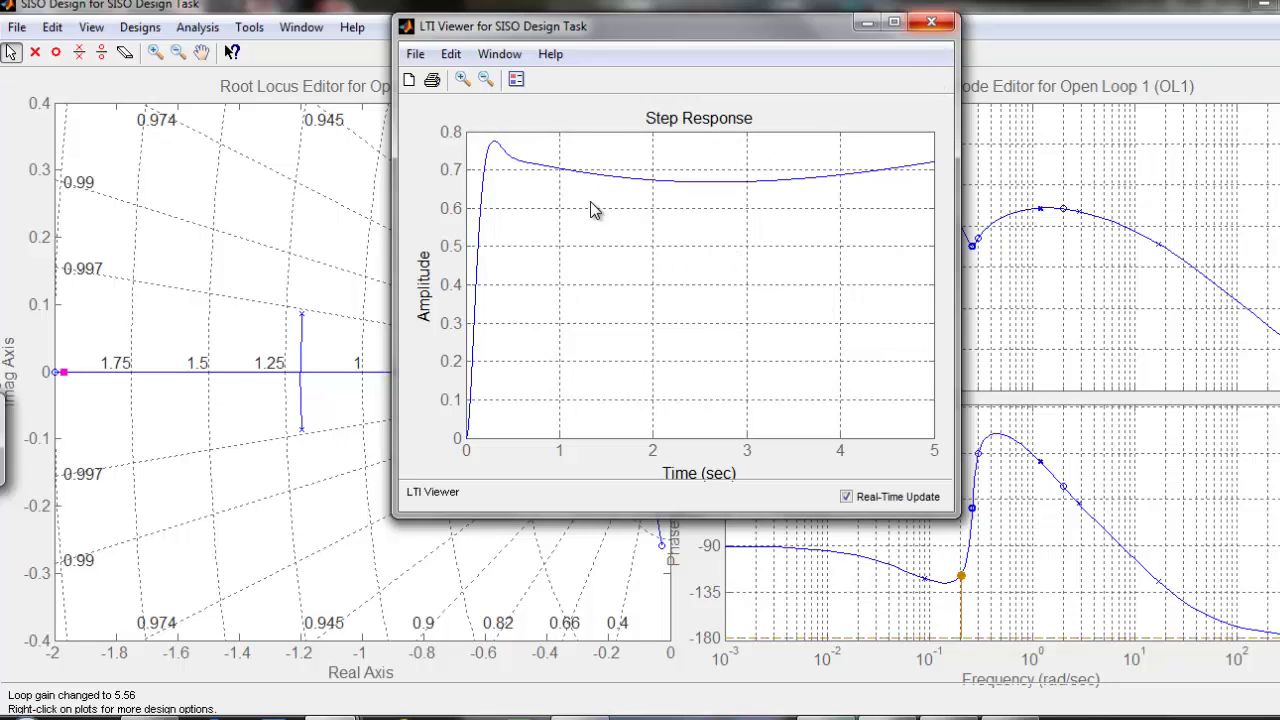
pyautogui.click(929, 24)
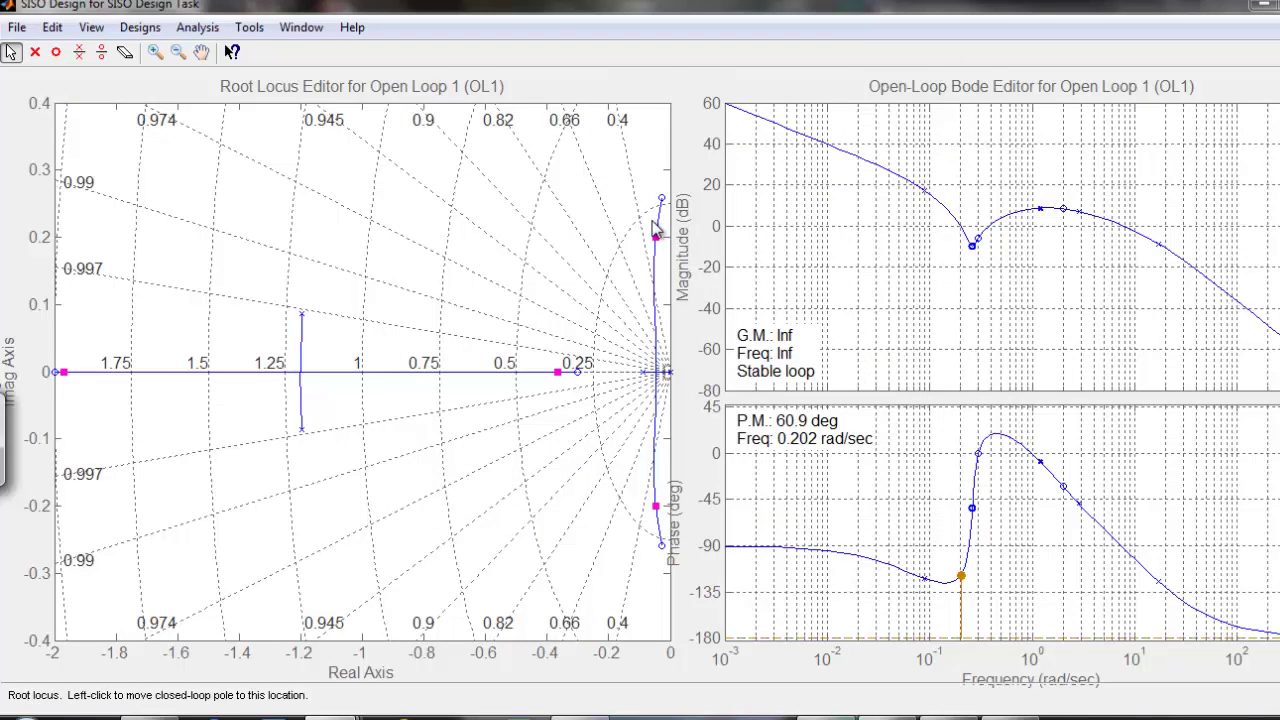
# Raise the gain by moving the closed-loop poles up the root locus, overlay inner and outer loop step responses, then return to the CAS sketch
pyautogui.moveTo(656, 237)
pyautogui.mouseDown()
pyautogui.moveTo(660, 205)
pyautogui.moveTo(658, 216)
pyautogui.mouseUp()
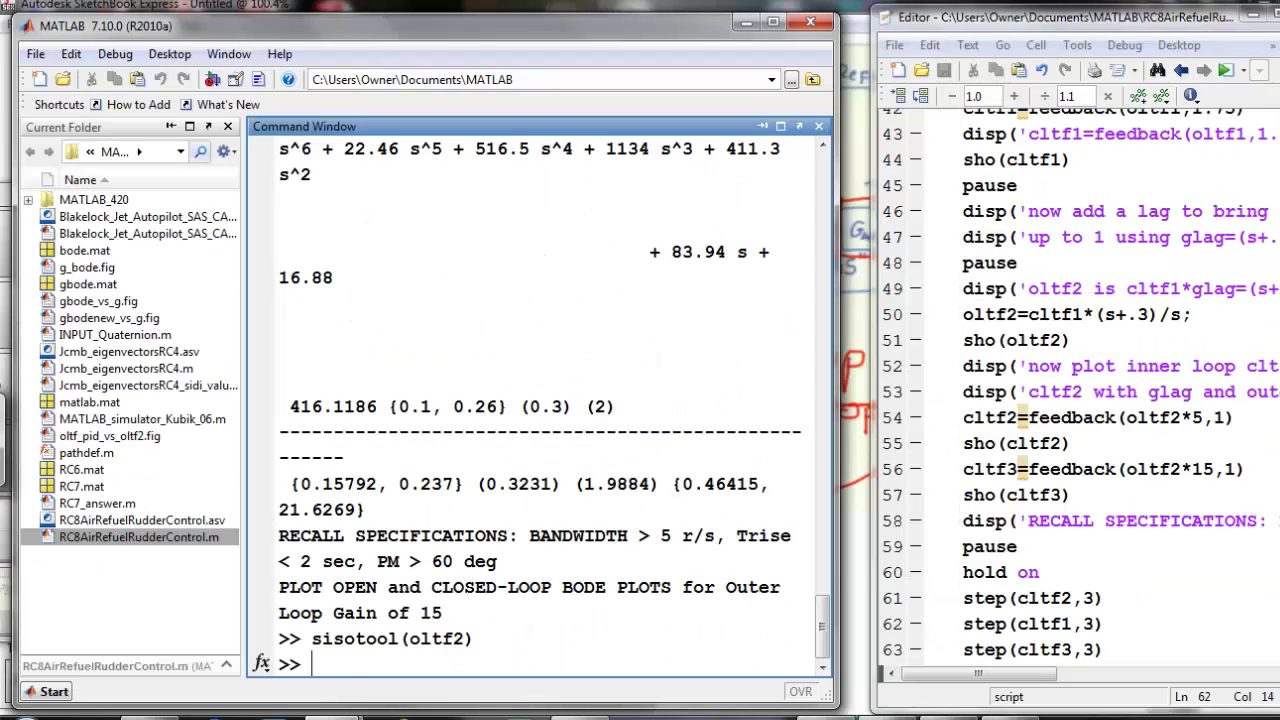
pyautogui.click(770, 555)
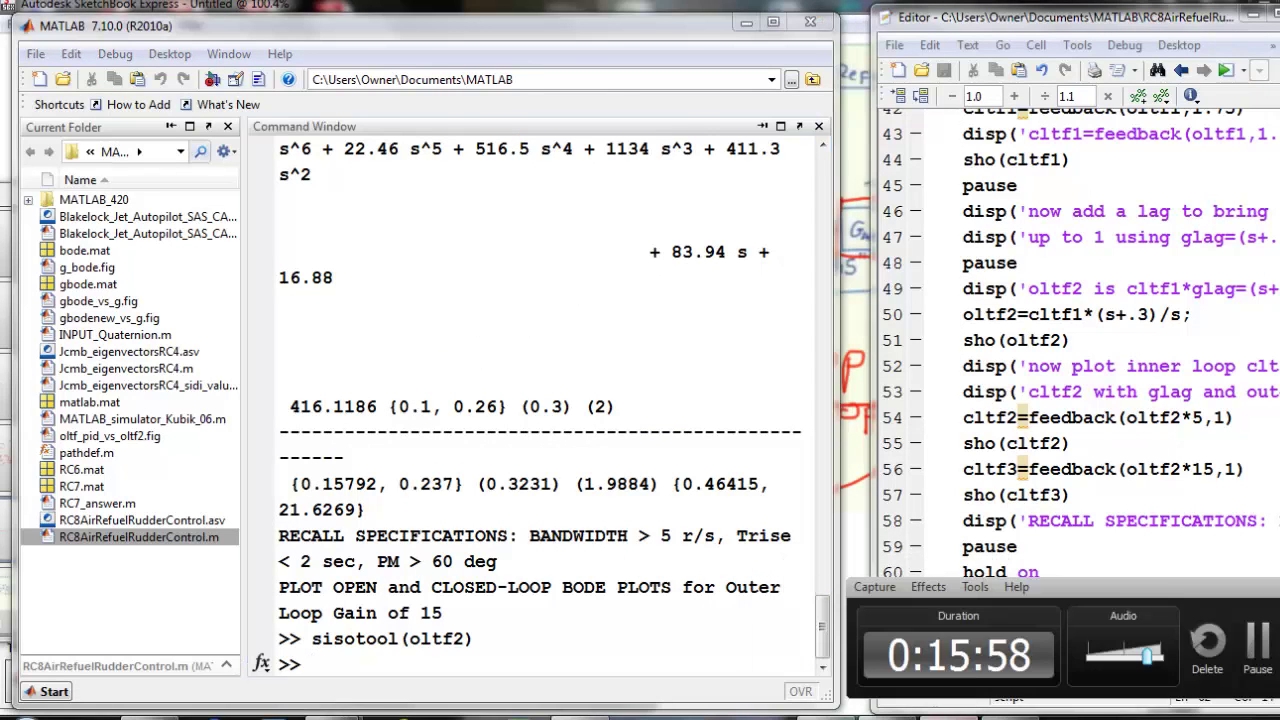
pyautogui.click(1270, 660)
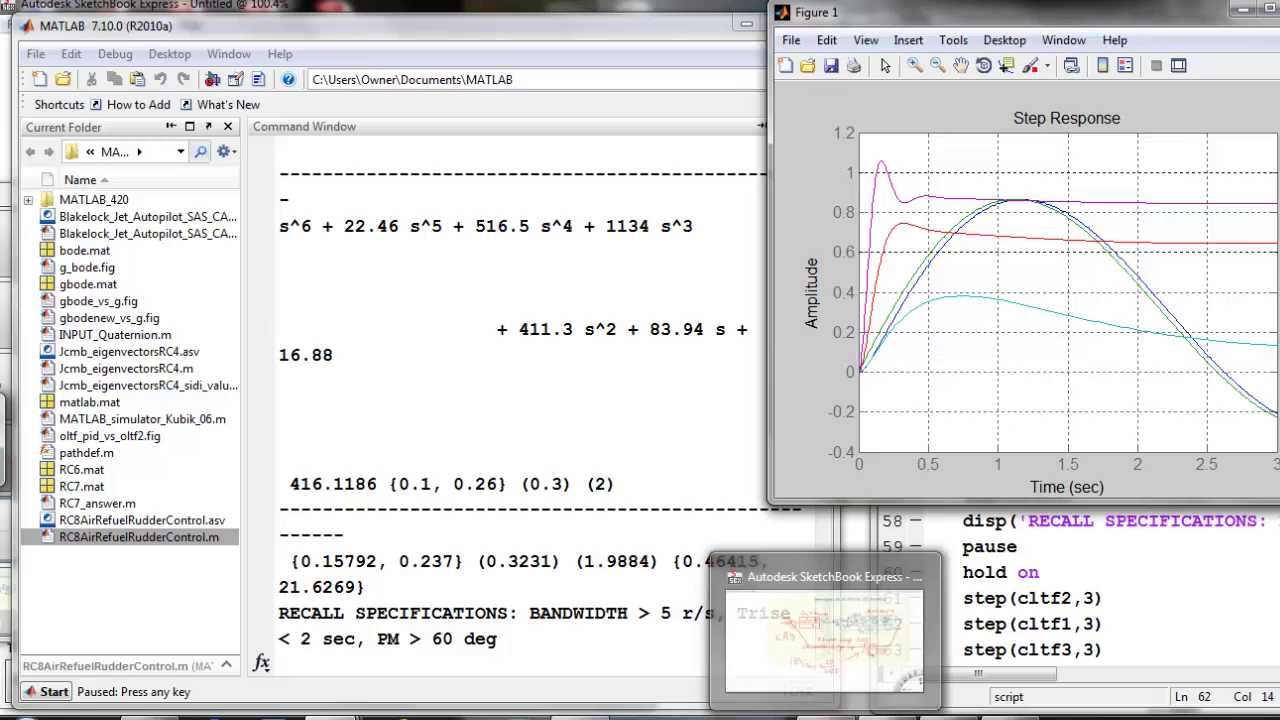
pyautogui.click(747, 614)
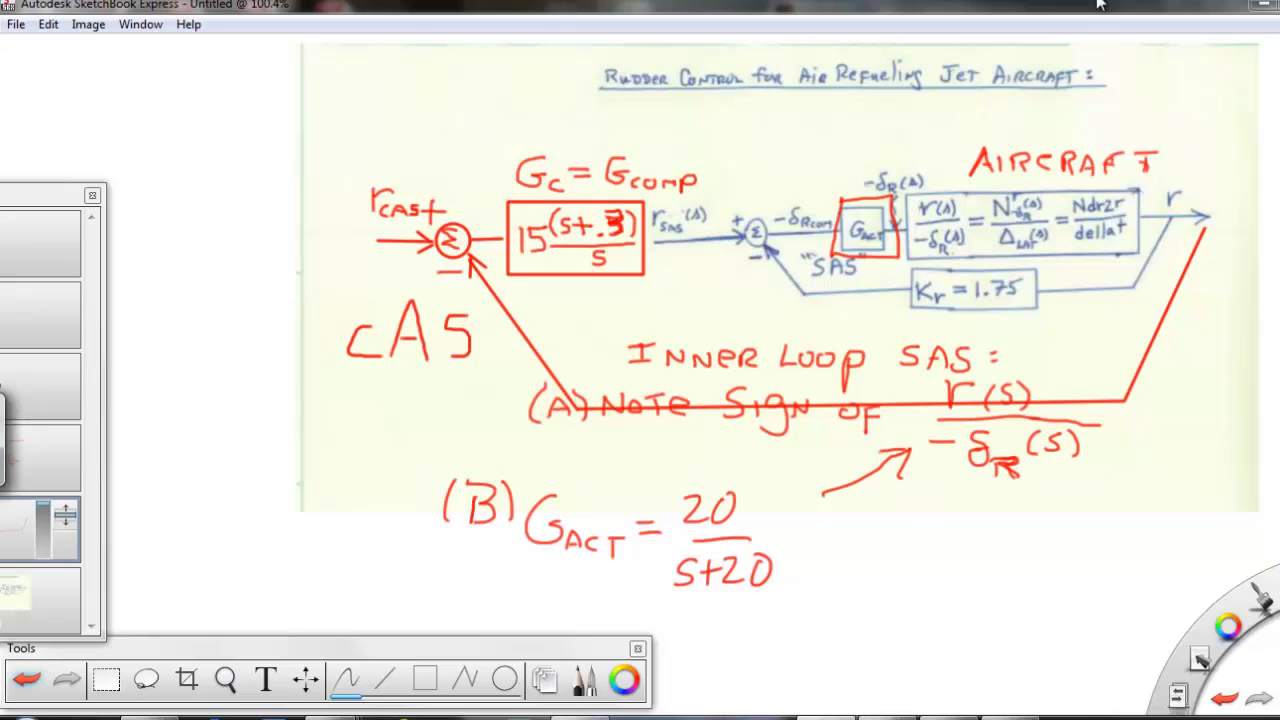
# Minimize SketchBook Express to reveal MATLAB's overlaid step responses and the bandwidth, rise-time and phase-margin specs
pyautogui.click(1265, 8)
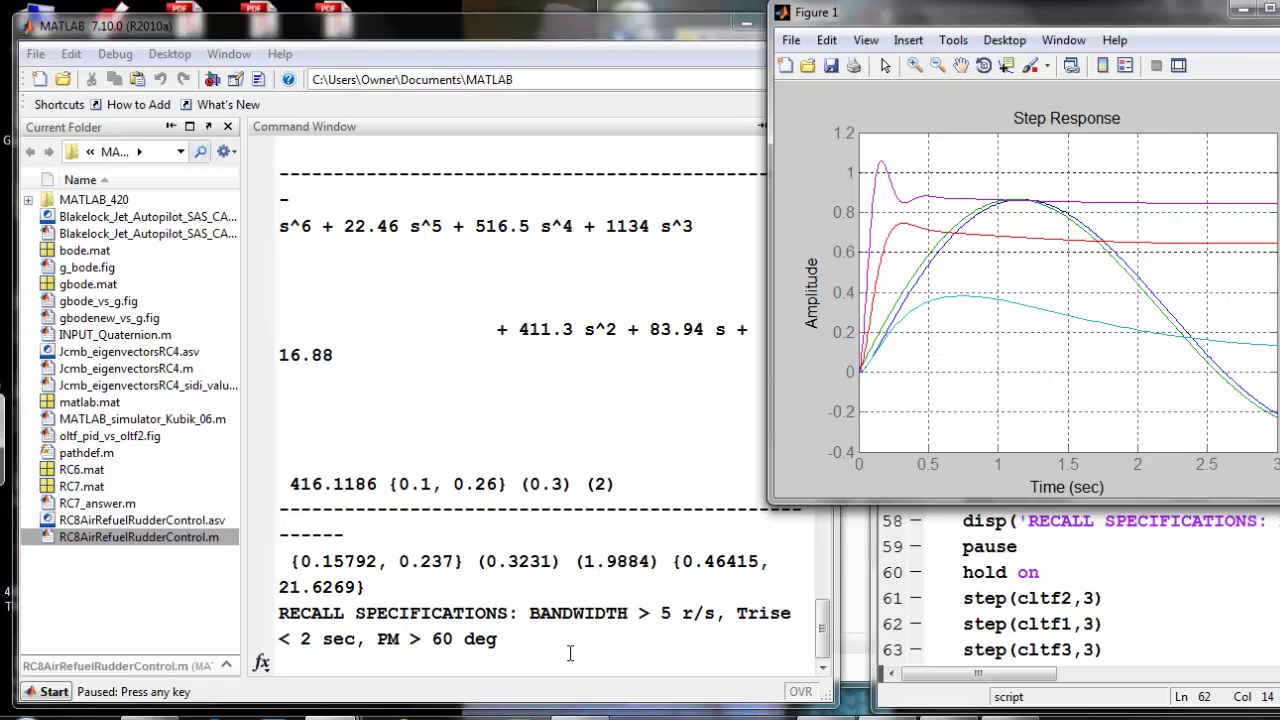
# Resume the script to draw the open- and closed-loop Bode diagrams over 0.1–20 rad/s for outer loop gain 15
pyautogui.press('Return')
pyautogui.click(1010, 682)
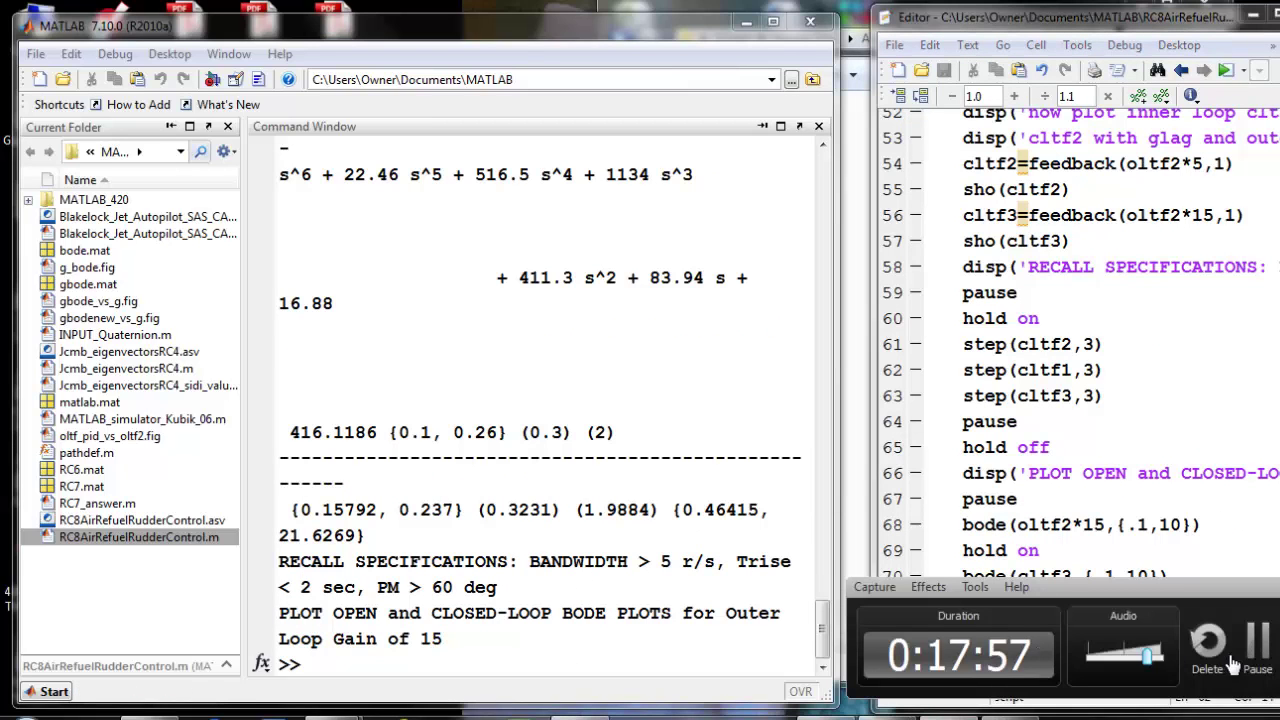
pyautogui.click(1257, 641)
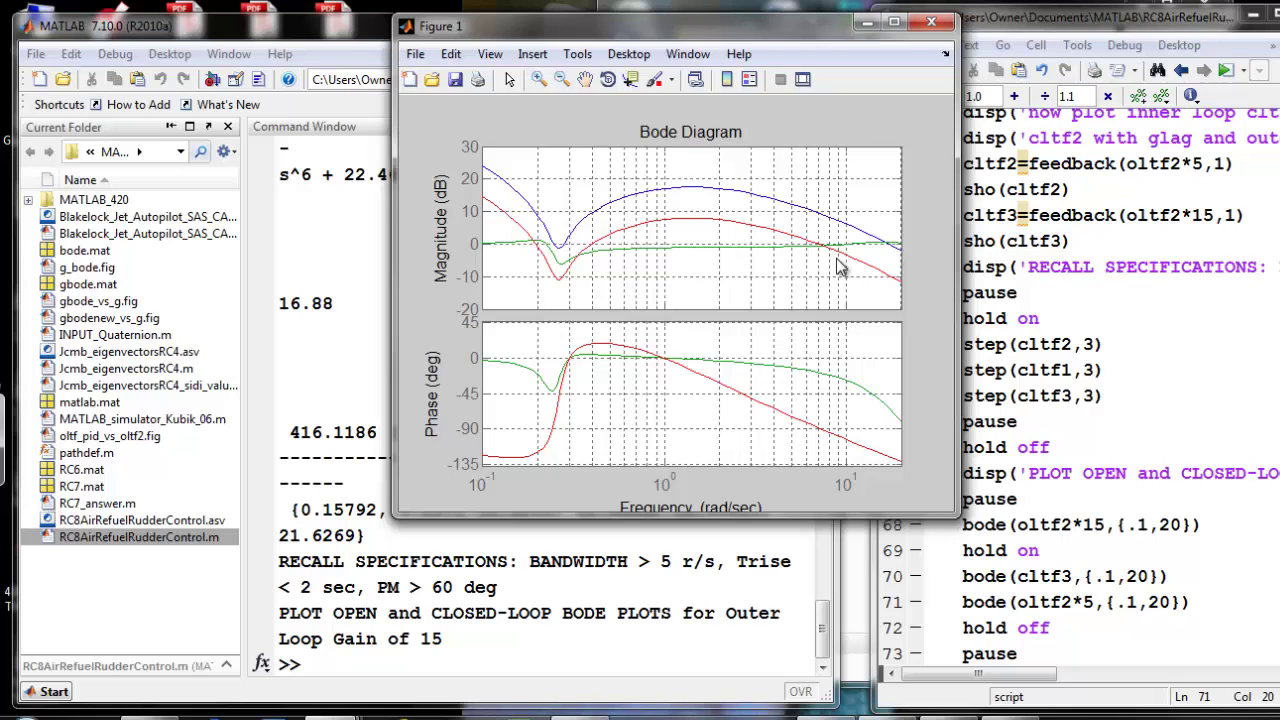
# Close the three-curve Bode figure, returning to the Command Window's outer loop gain 15 Bode-plot message
pyautogui.click(932, 27)
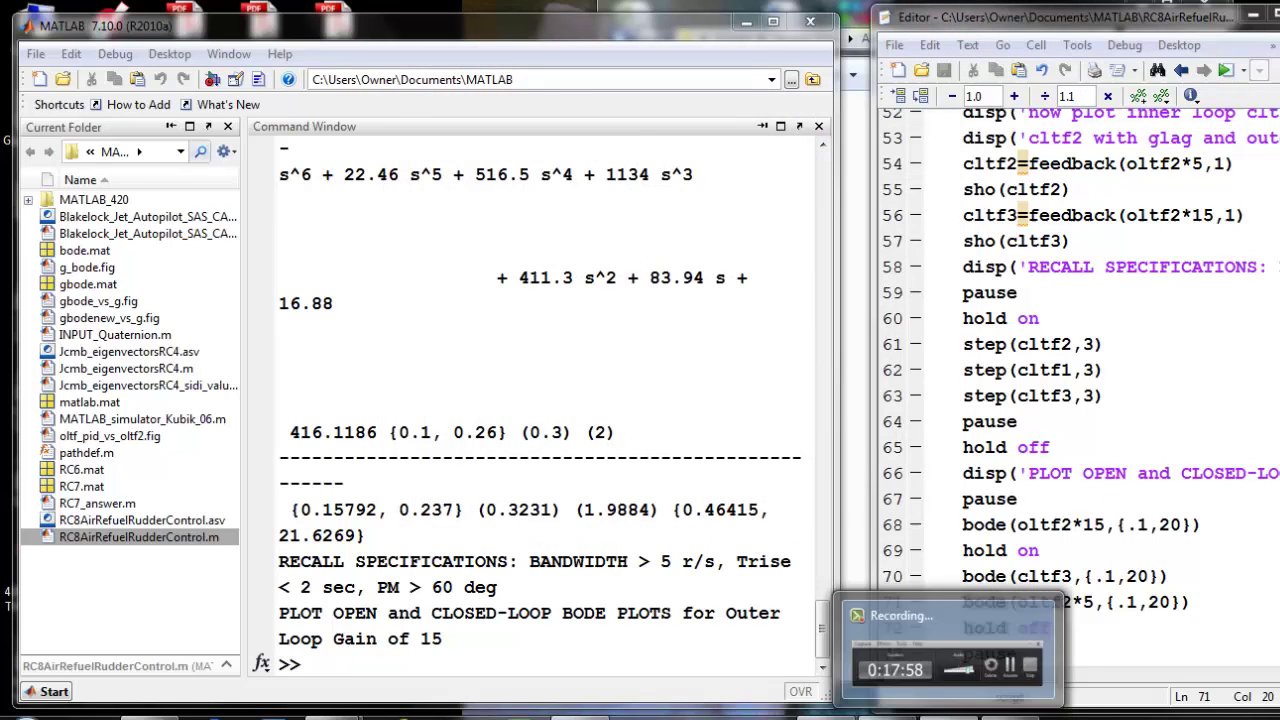
pyautogui.click(960, 716)
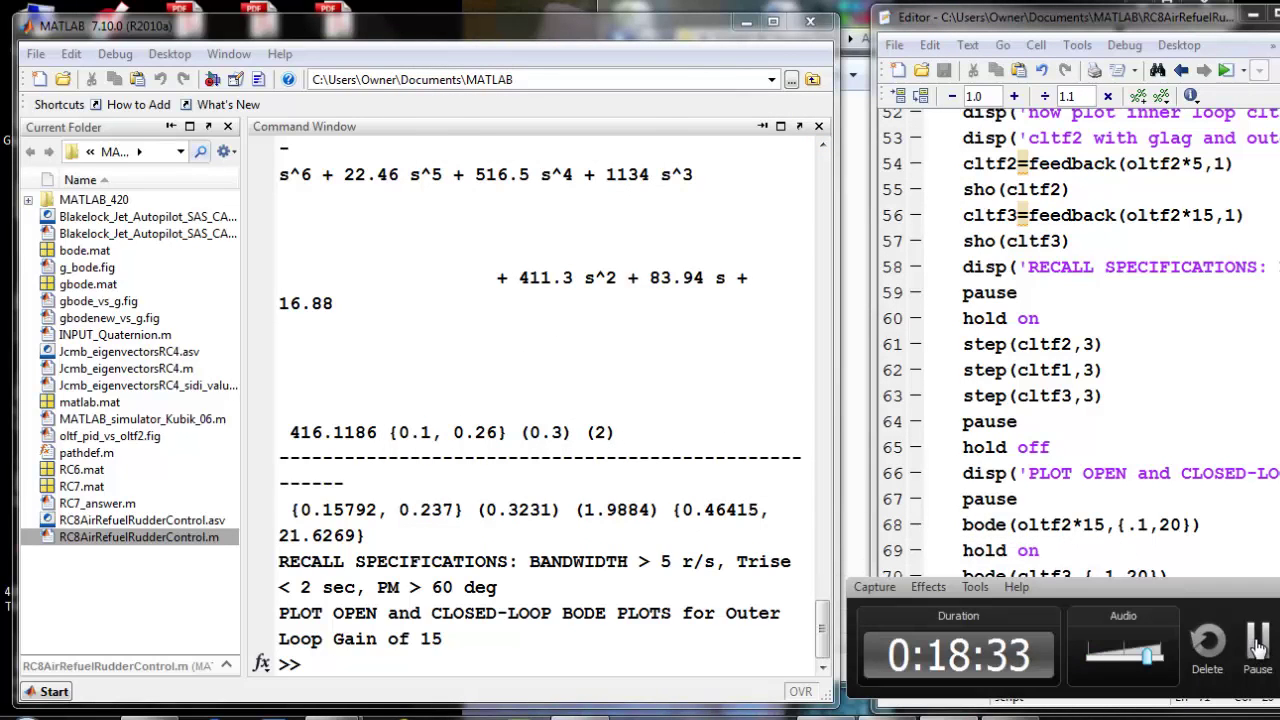